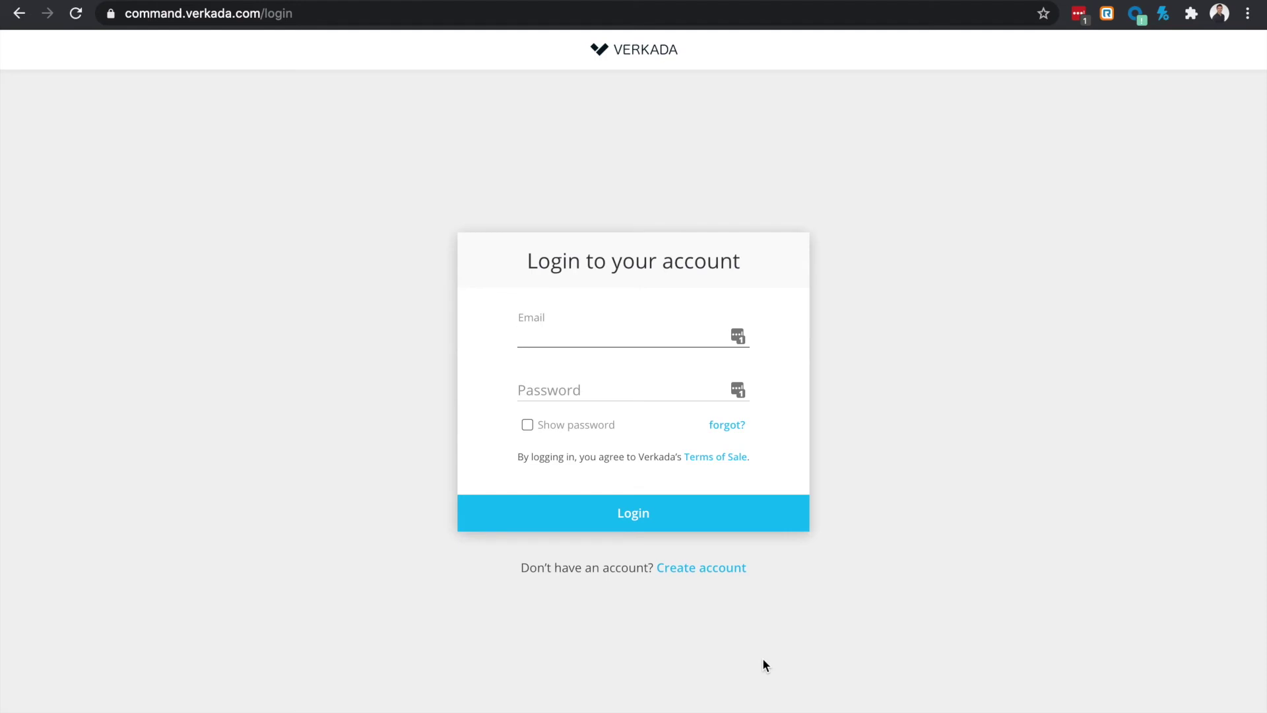
# Step: Submit the new Verkada account sign-up and open Organization Settings from the organization menu
pyautogui.click(701, 571)
pyautogui.click(701, 571)
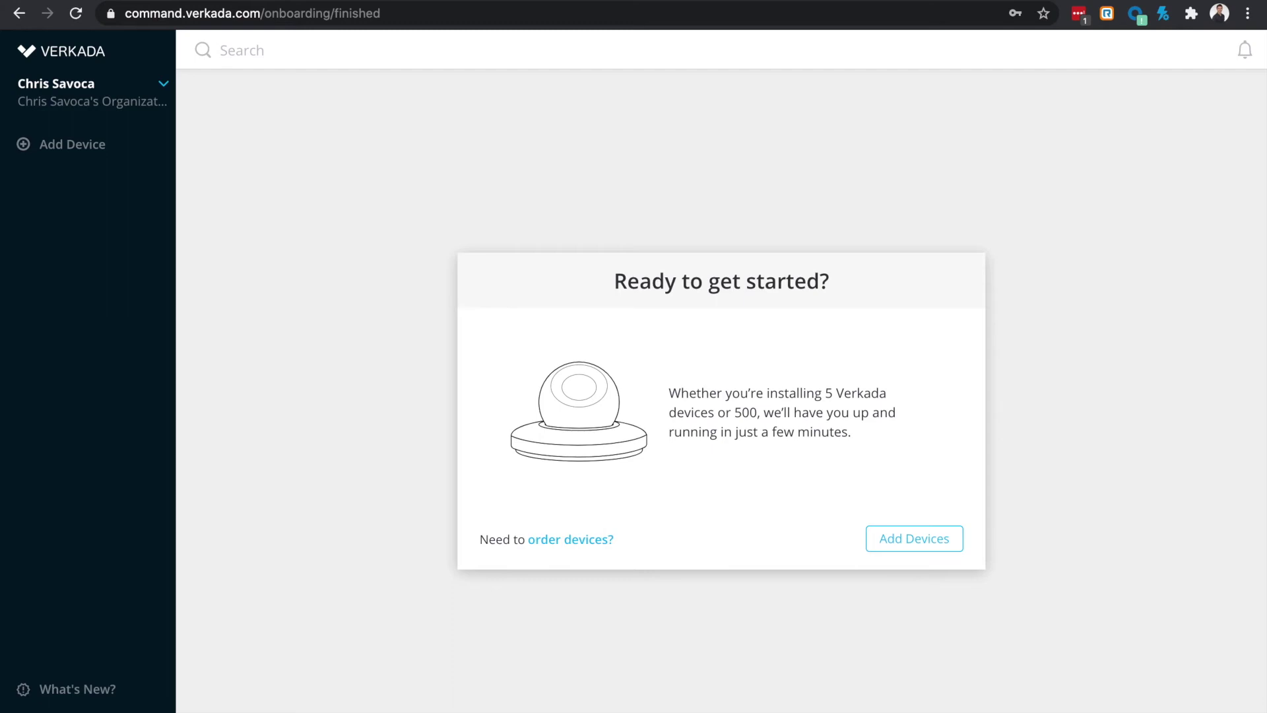
pyautogui.click(159, 101)
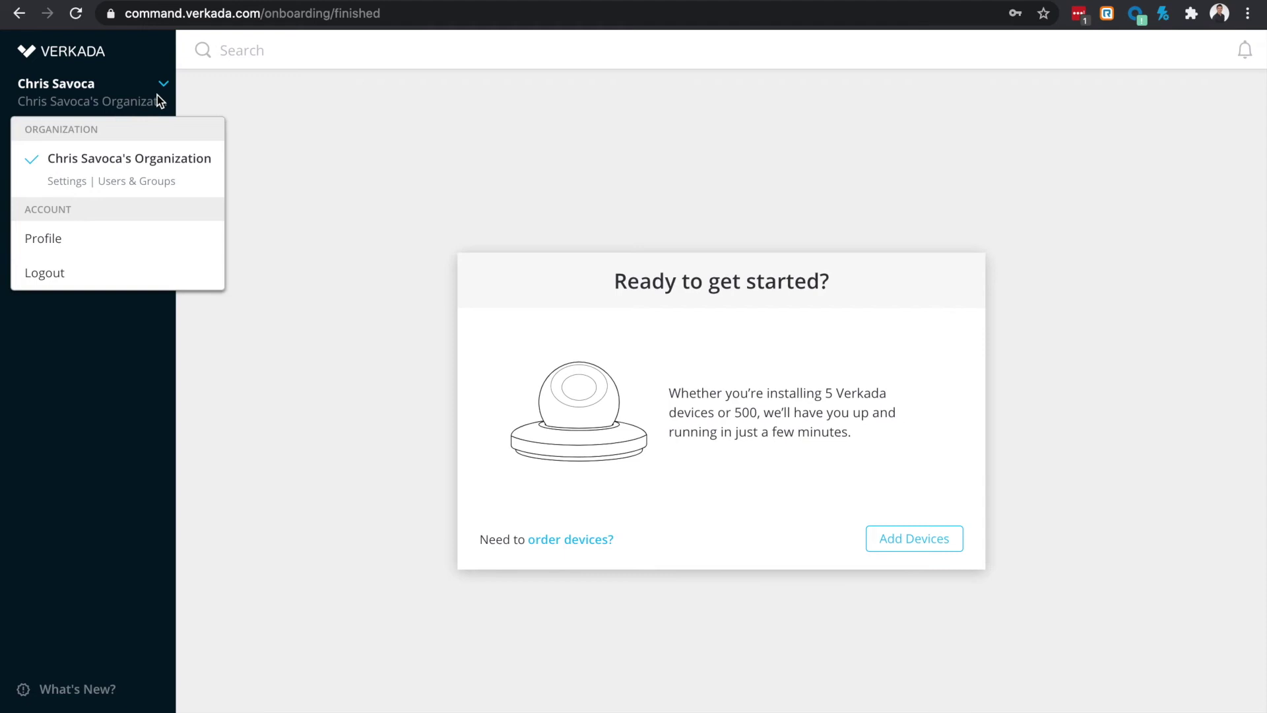
pyautogui.click(77, 179)
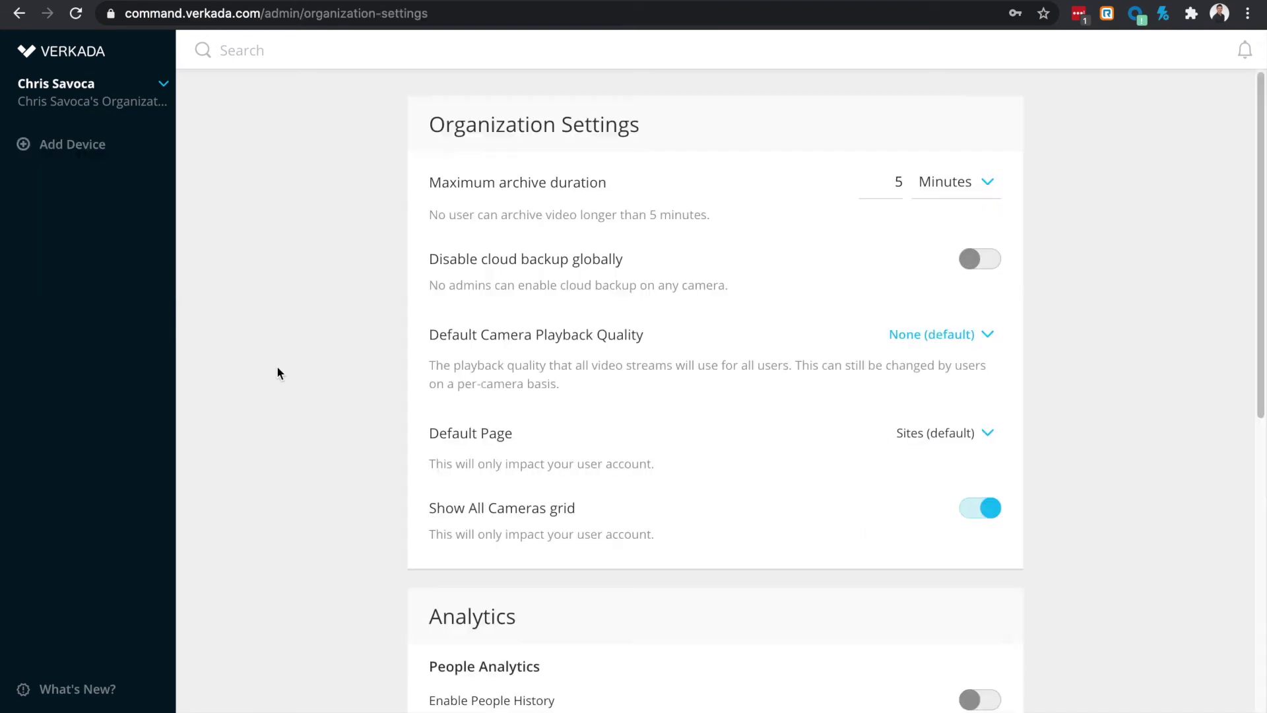
# Step: Rename the organization to 'Verkada Technical Training' in Manage Organizations, then close the list
pyautogui.scroll(-3, 277, 467)
pyautogui.scroll(-9, 277, 462)
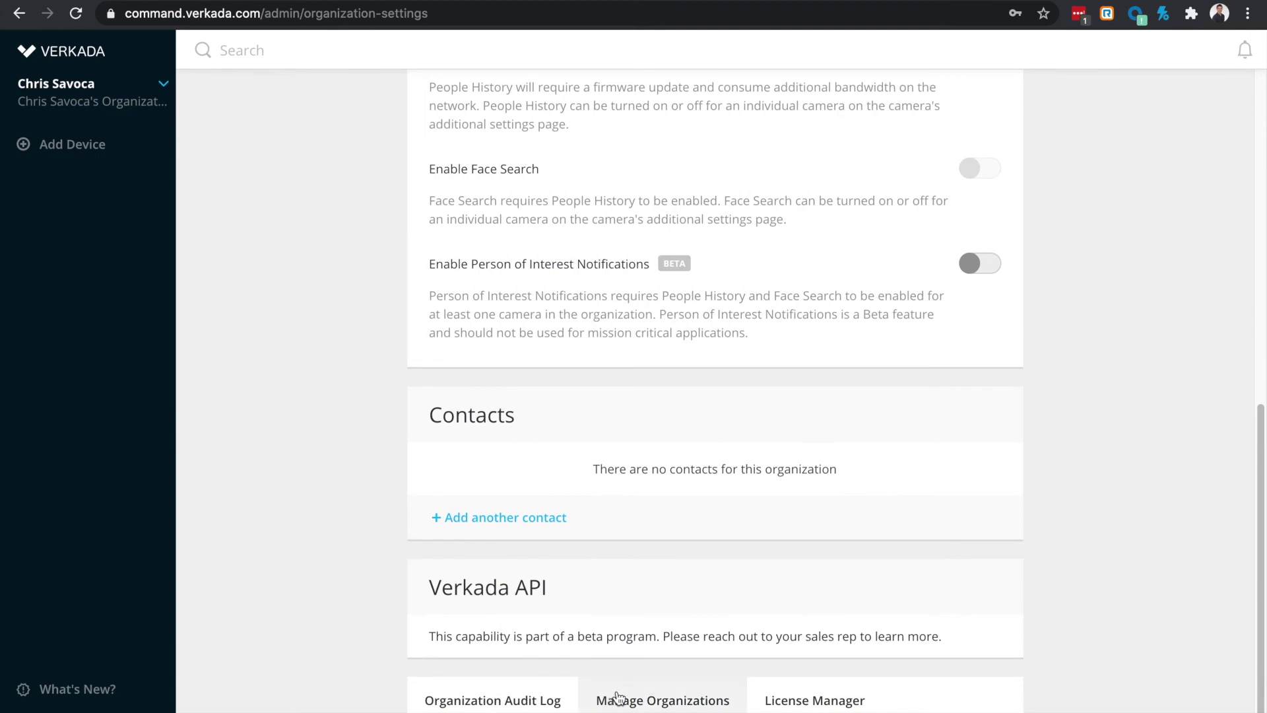
pyautogui.click(629, 700)
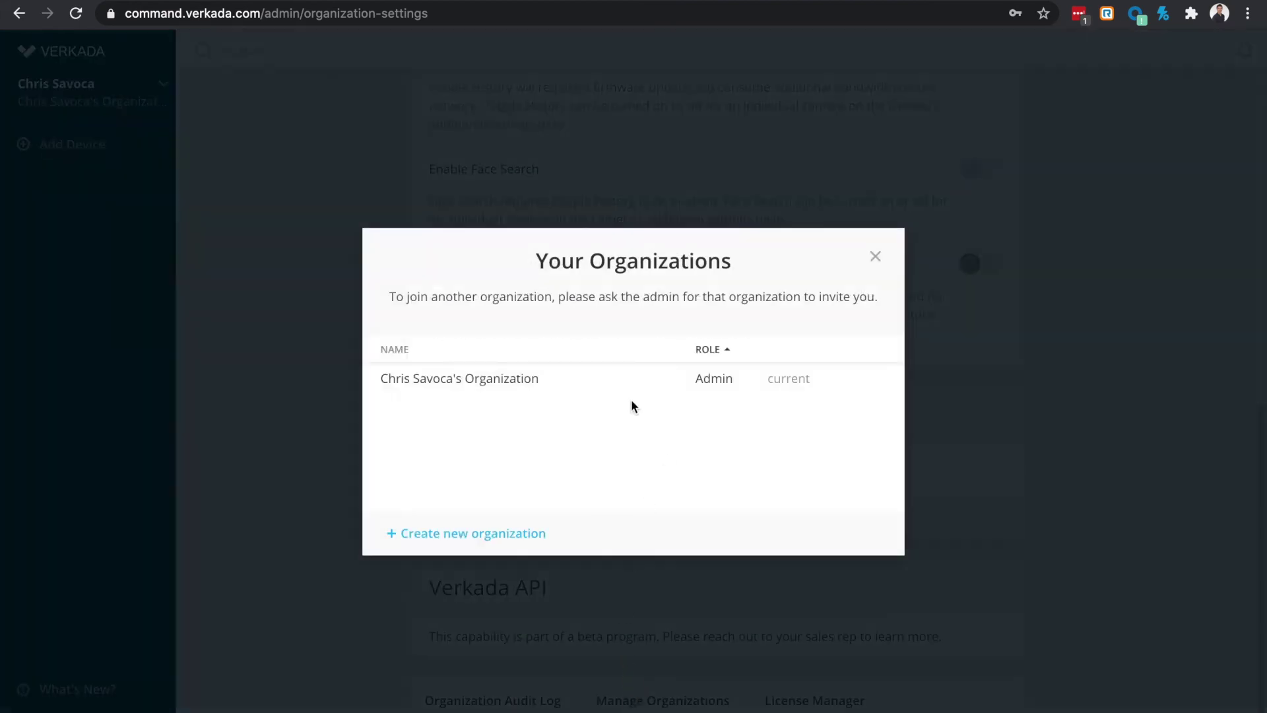
pyautogui.click(557, 380)
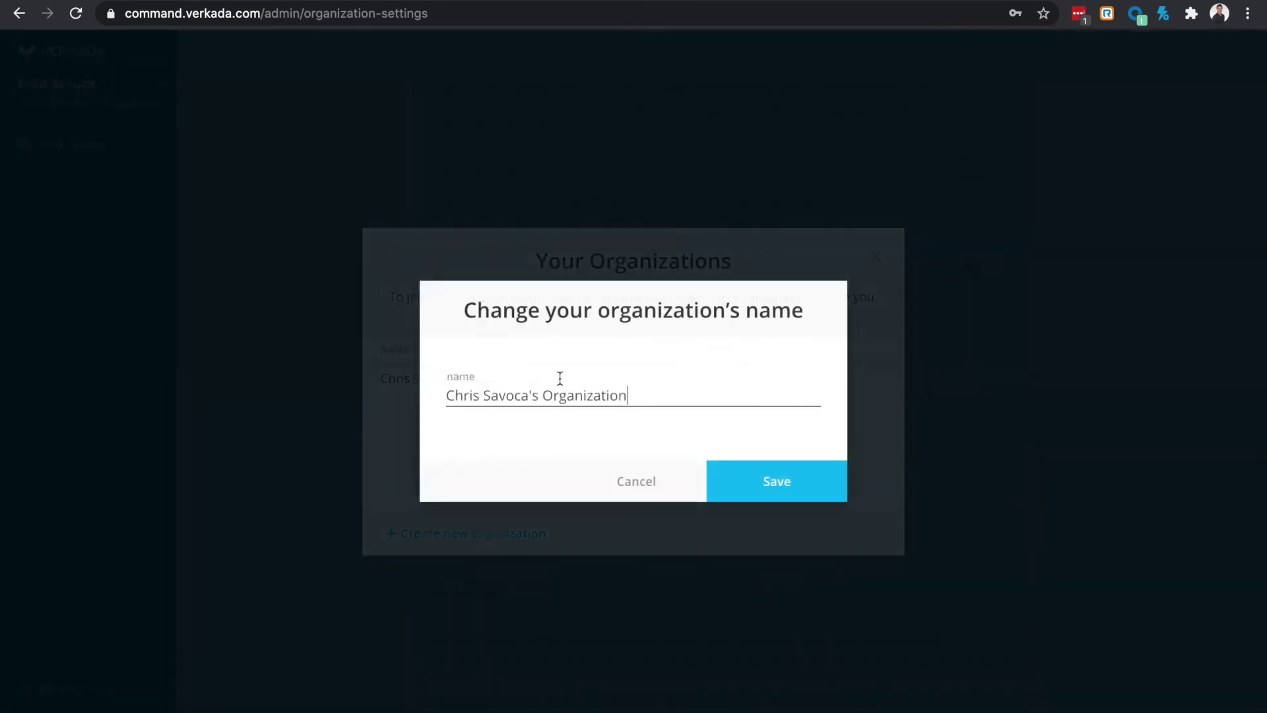
pyautogui.tripleClick(622, 396)
pyautogui.write('Ver')
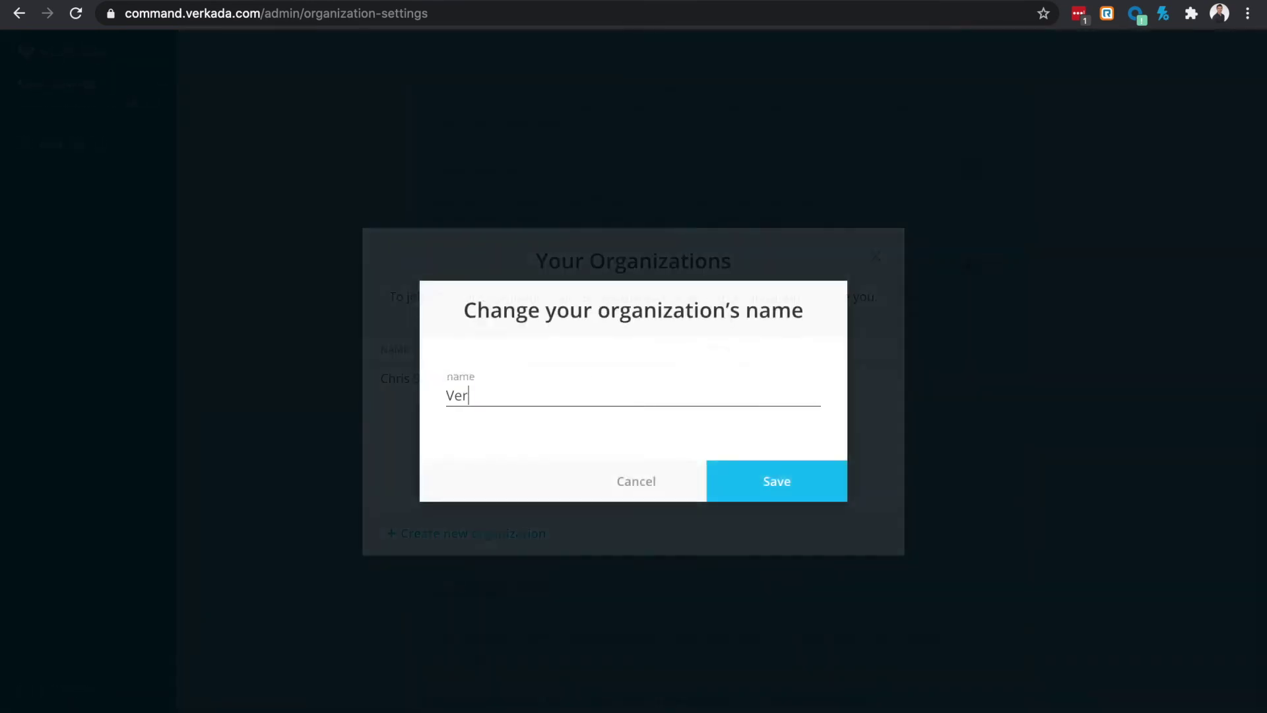
pyautogui.write('kada Technical Training')
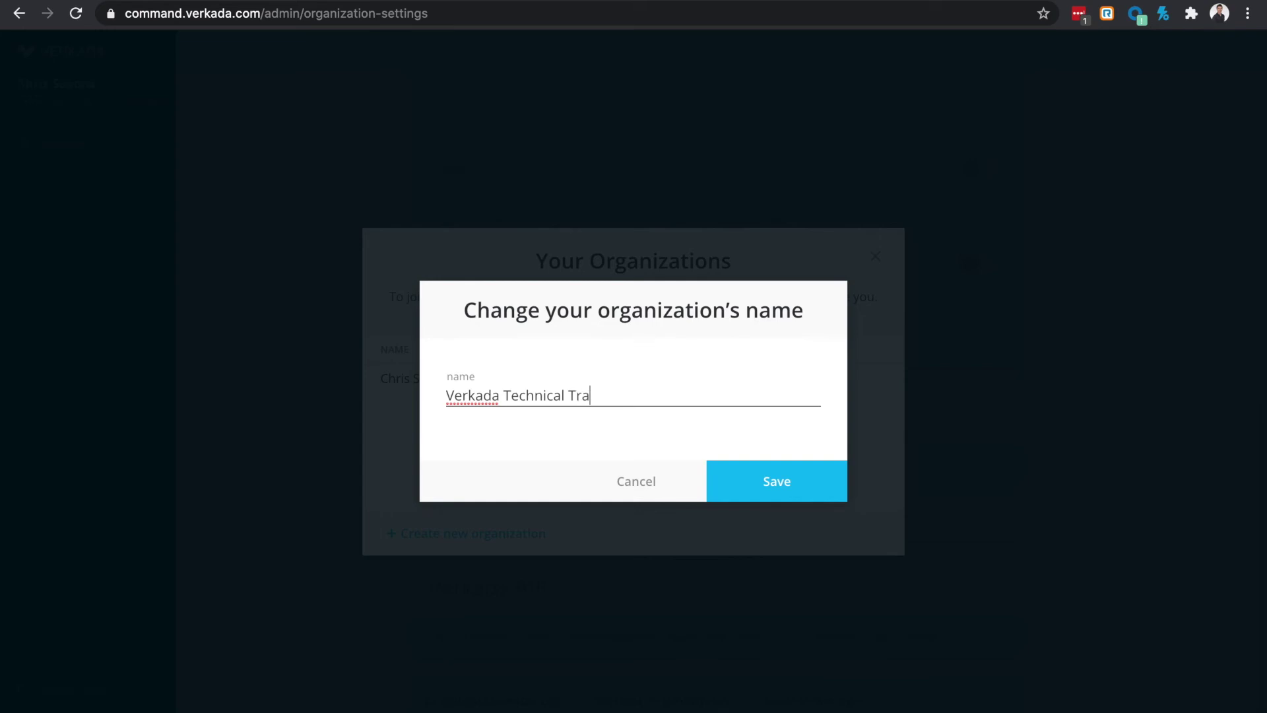
pyautogui.click(753, 476)
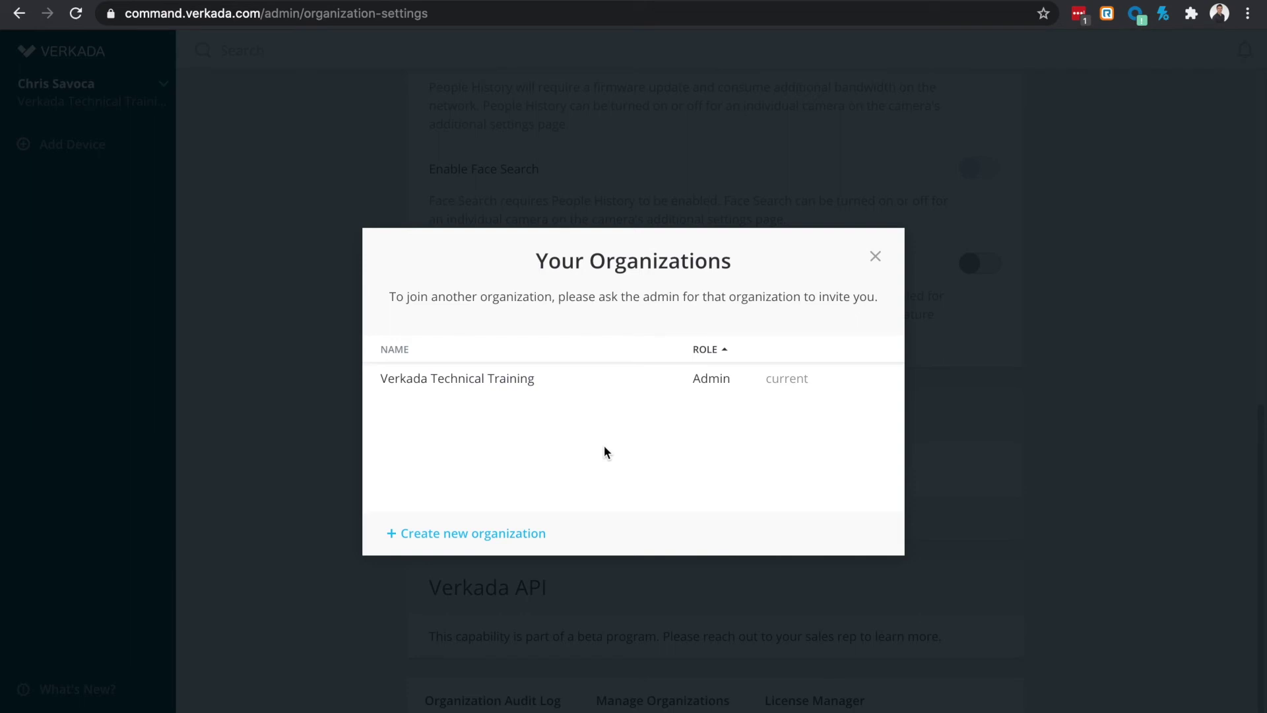
pyautogui.click(509, 532)
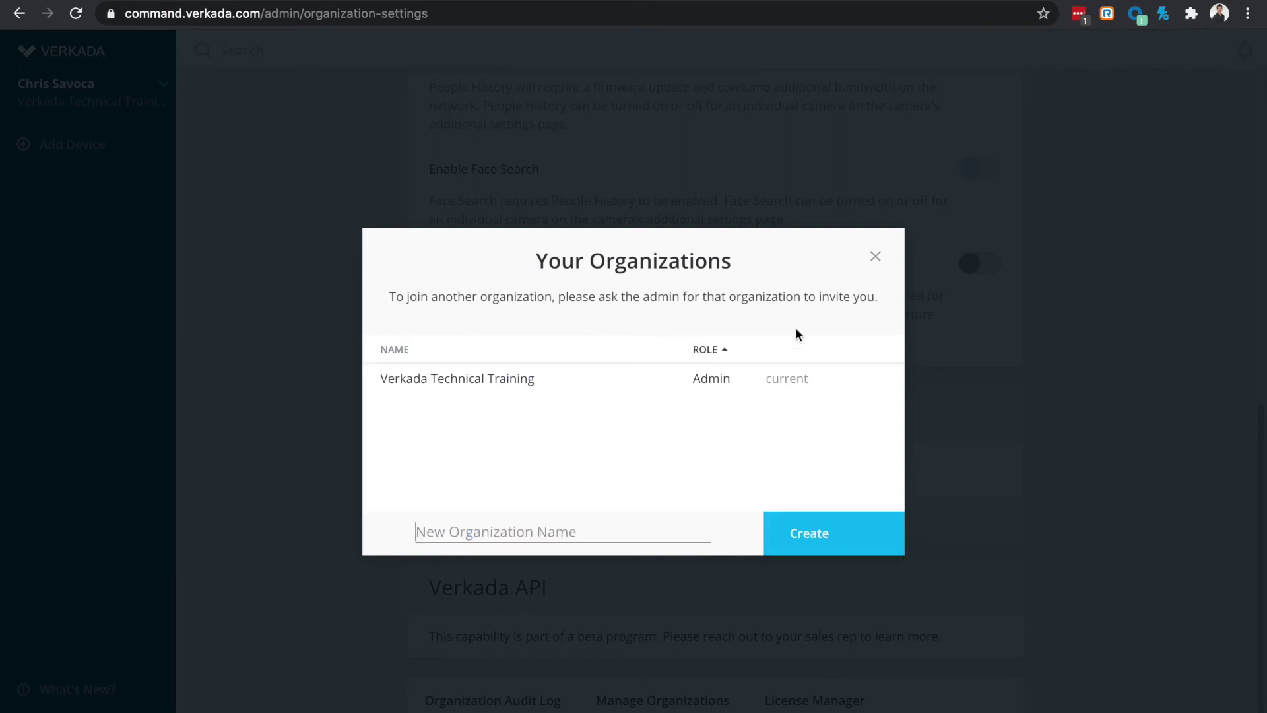
pyautogui.click(871, 262)
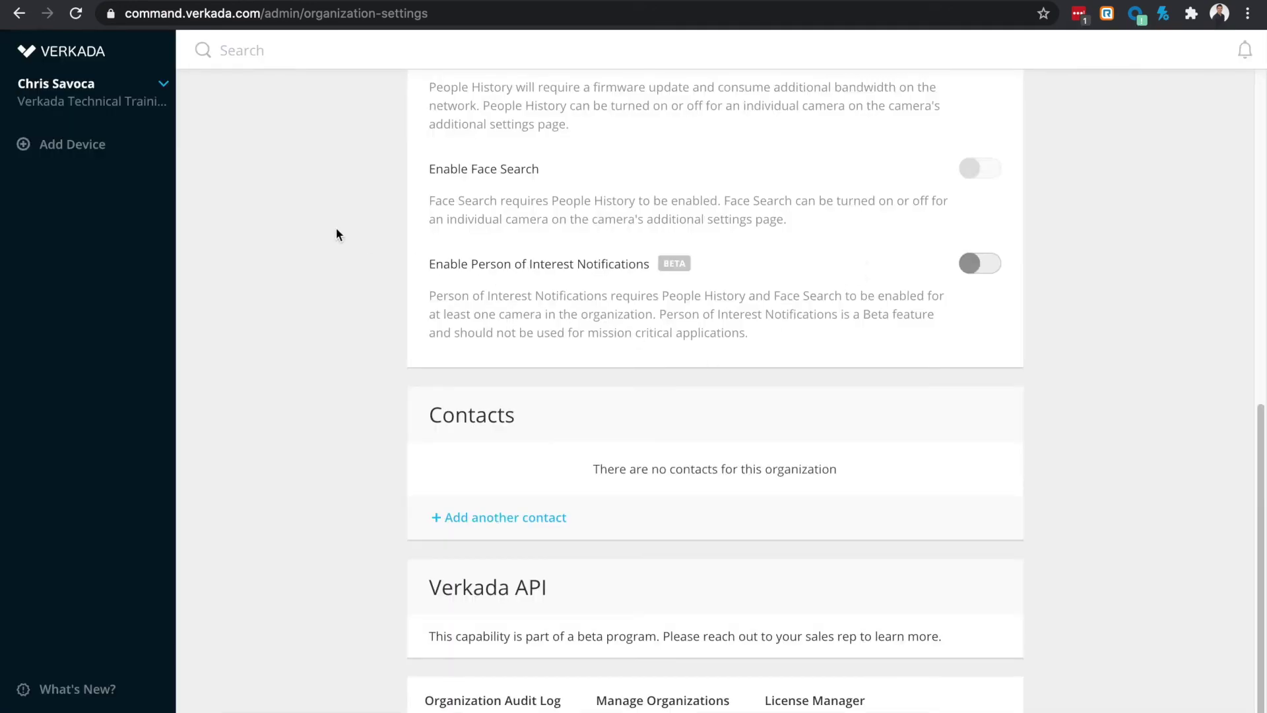
# Step: Go to Add Device and zoom into the CD41-E guide's cable gland assembly page
pyautogui.click(108, 150)
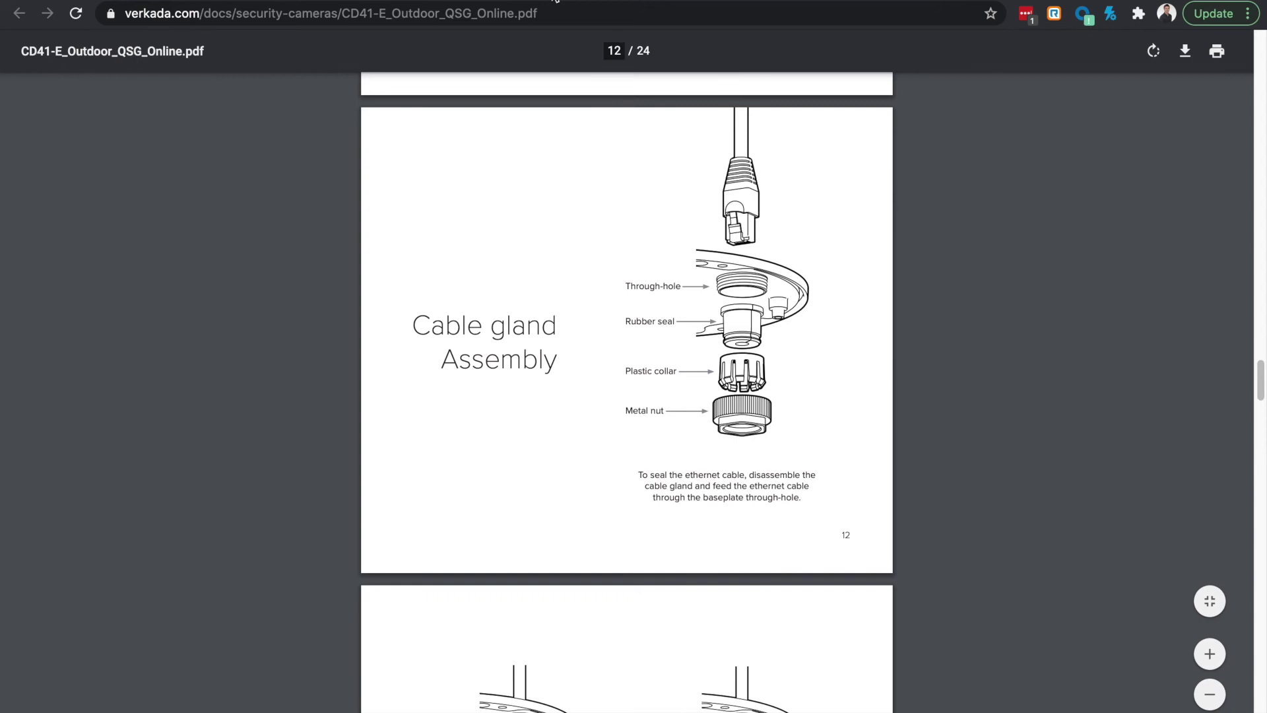
pyautogui.hotkey('ctrl', '+')
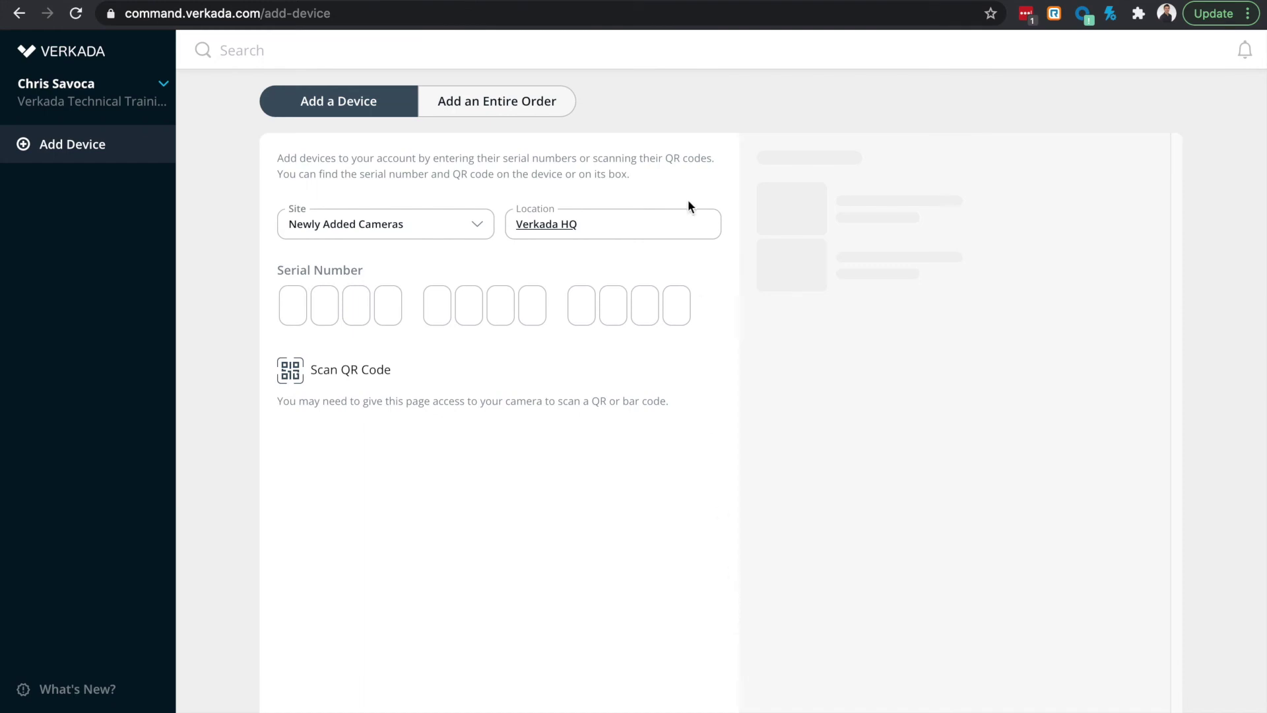
# Step: Enter both cameras' serial numbers, keep Newly Added Cameras and immediate firmware update, and activate them
pyautogui.click(540, 104)
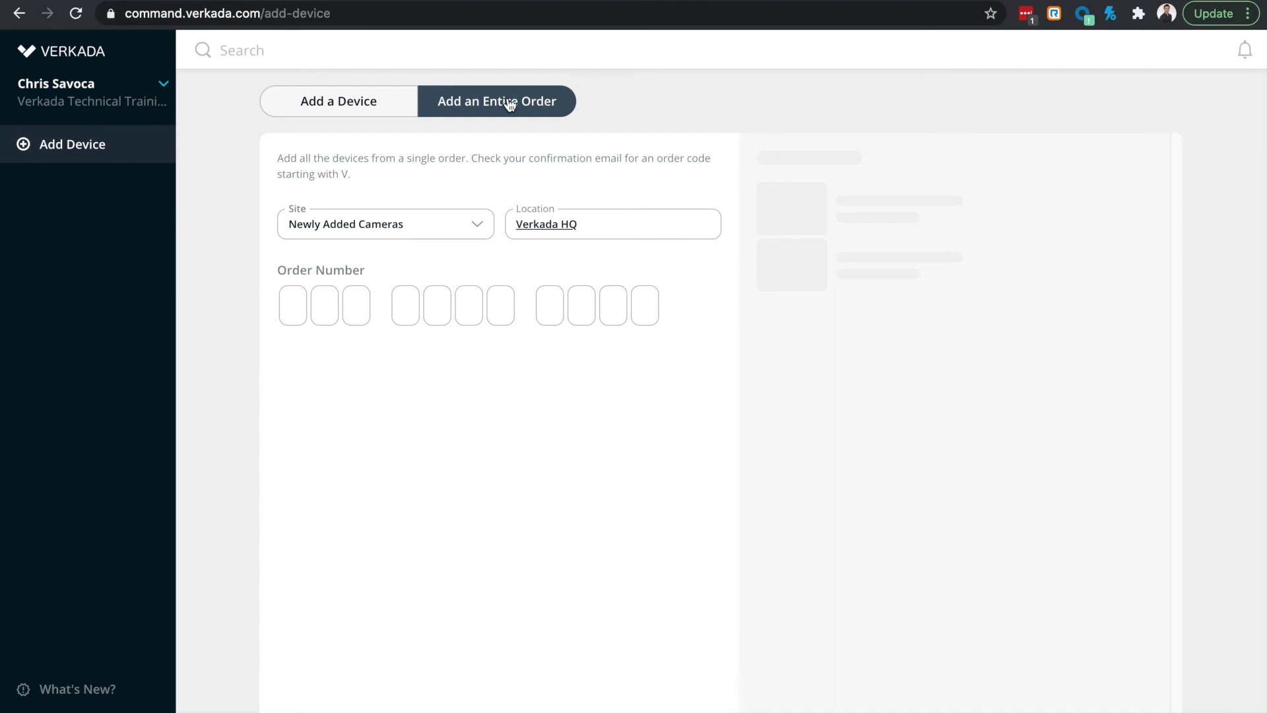
pyautogui.click(398, 103)
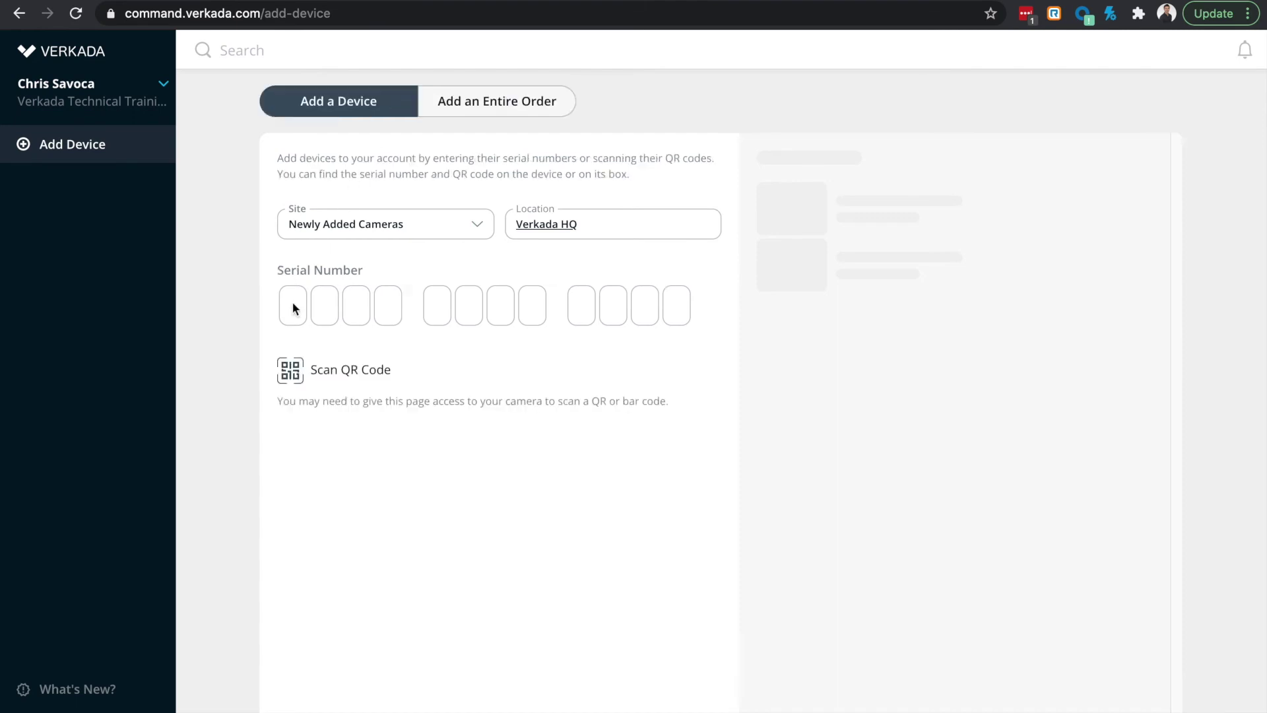
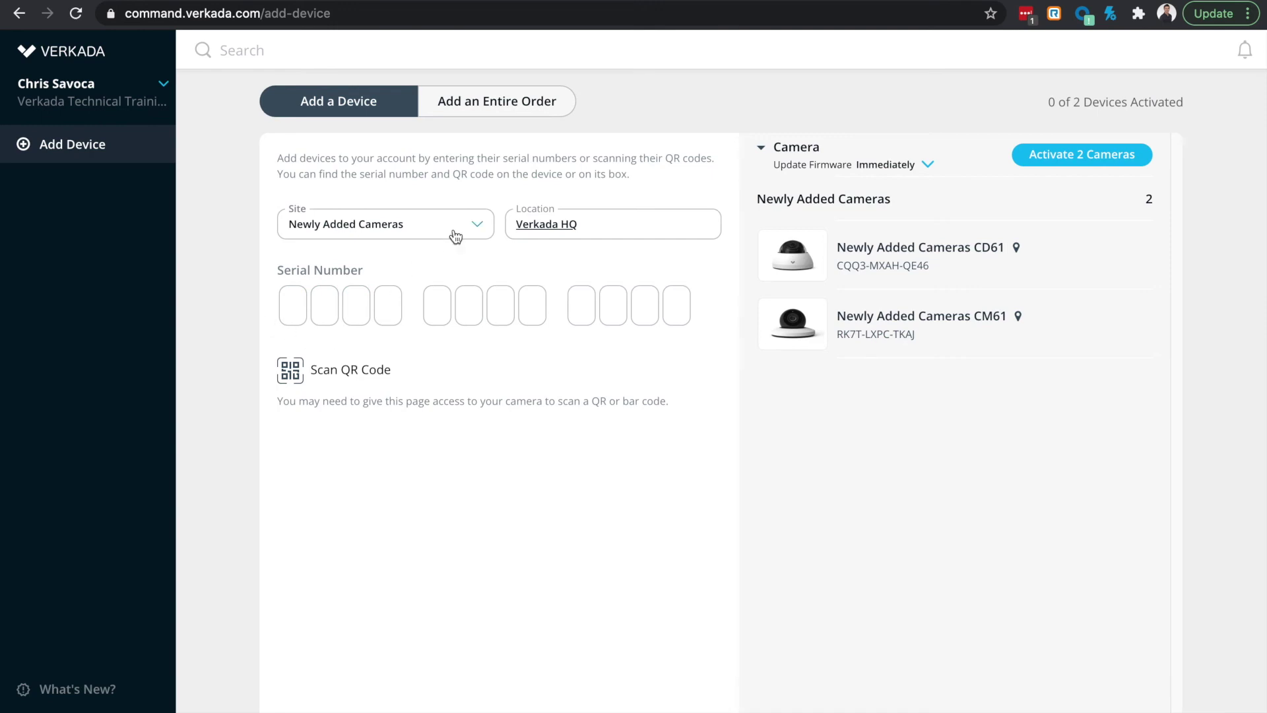
pyautogui.click(481, 224)
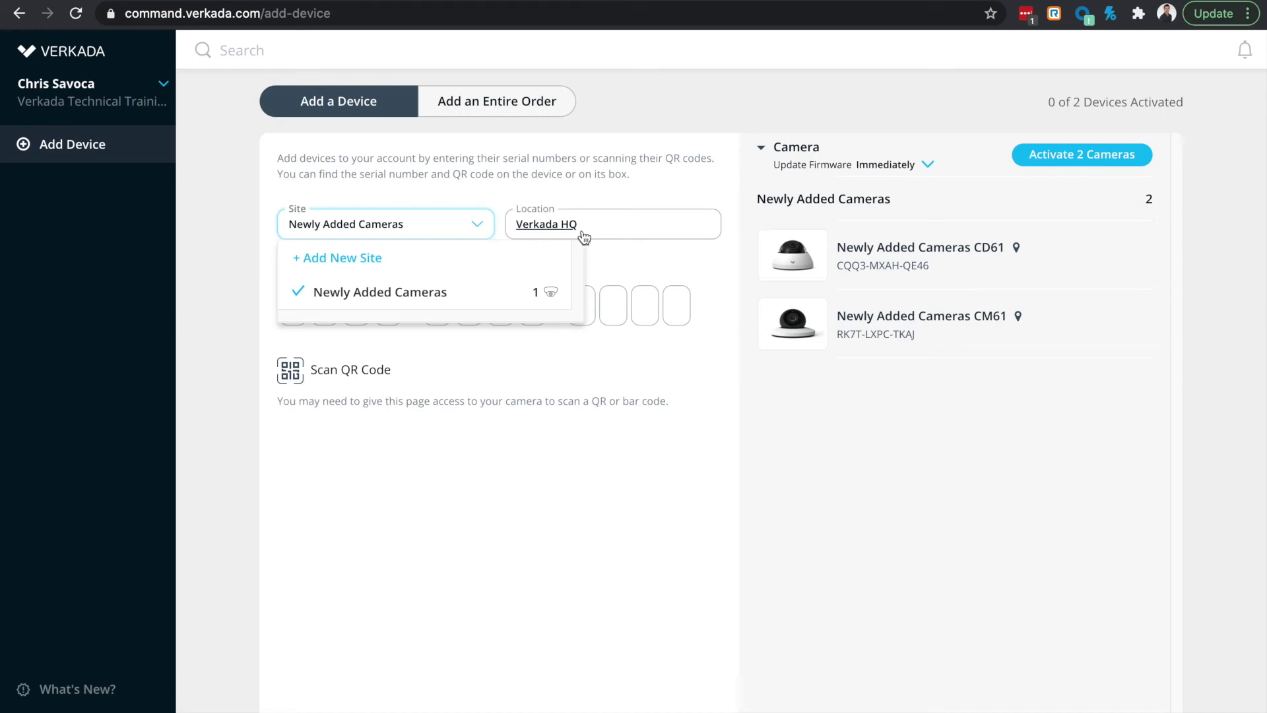
pyautogui.click(581, 232)
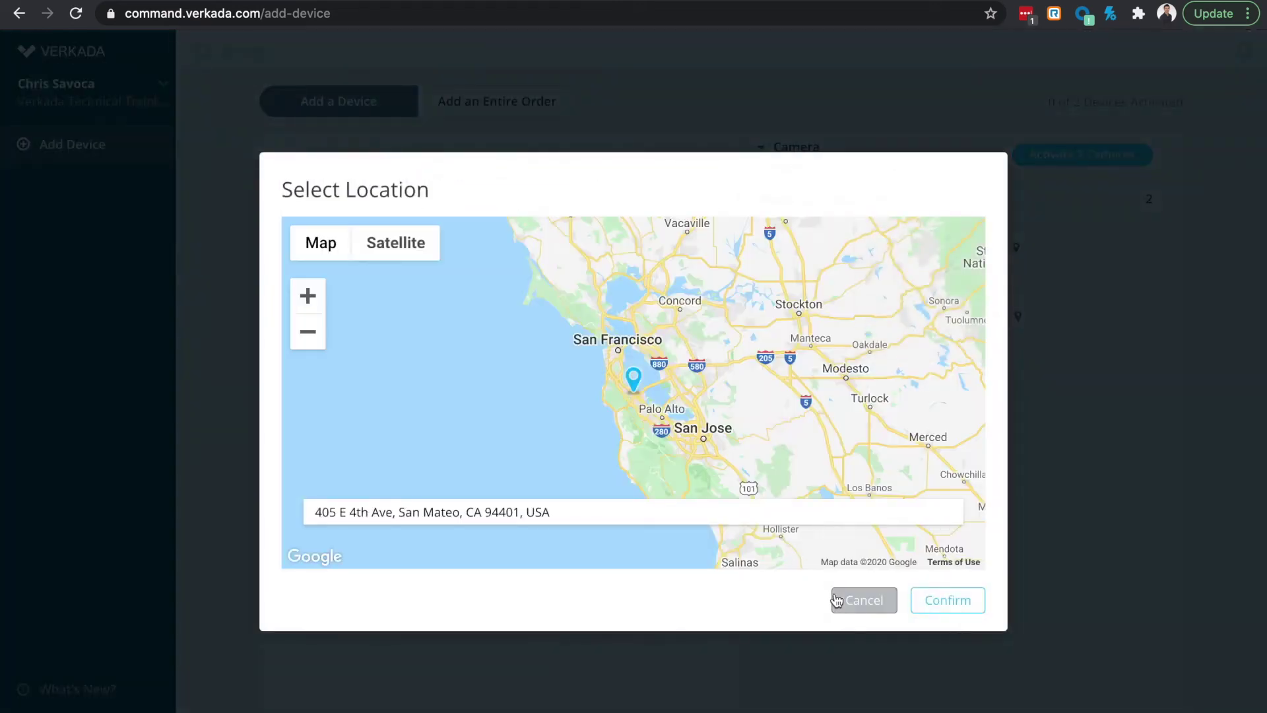
pyautogui.click(836, 598)
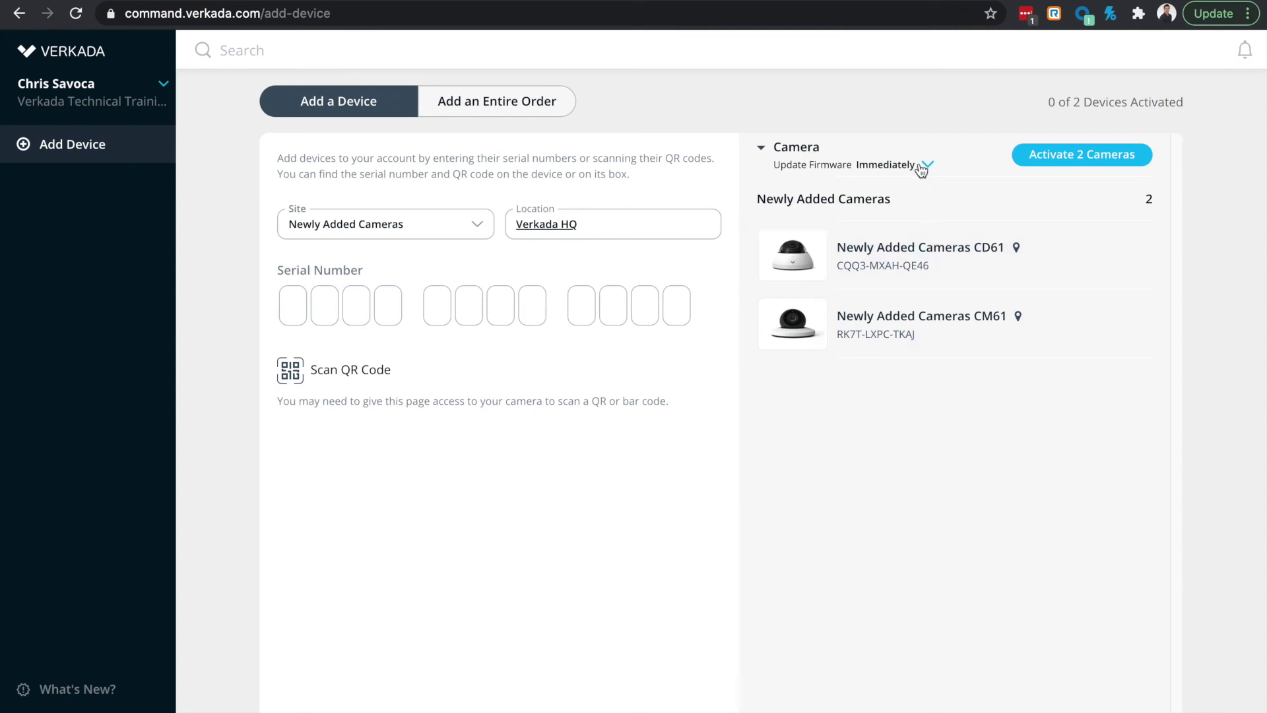
pyautogui.click(921, 168)
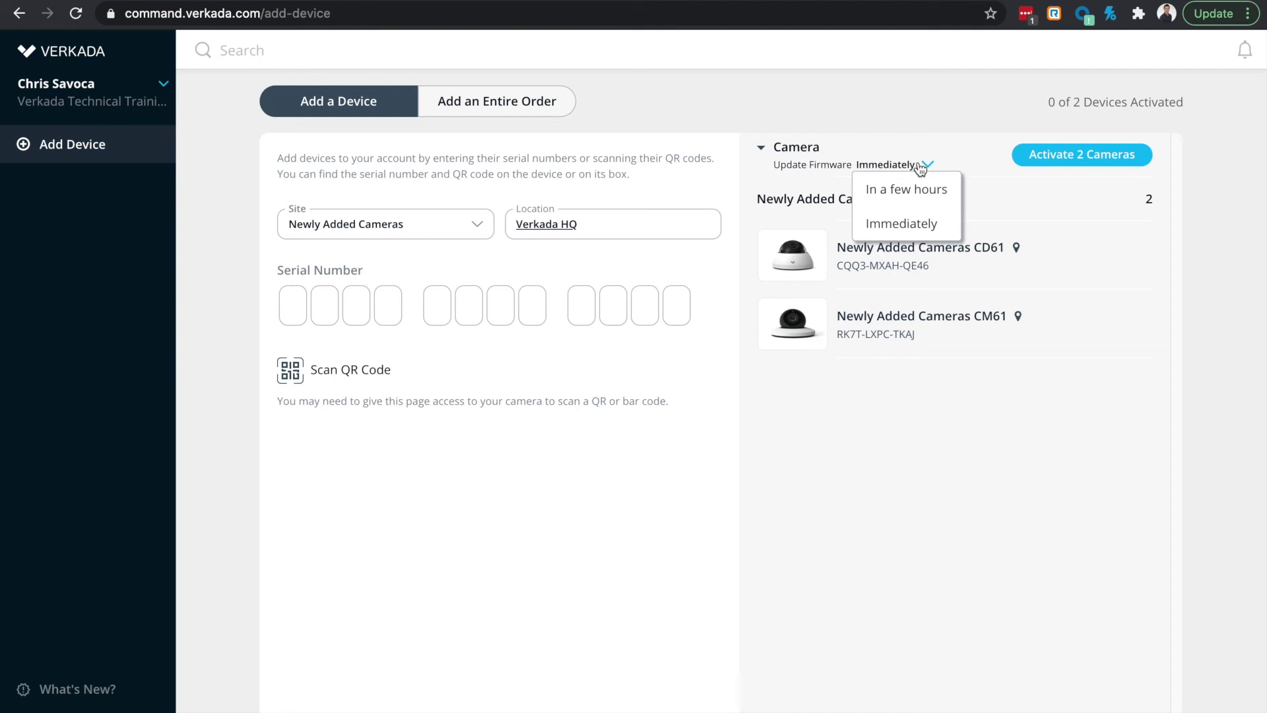
pyautogui.click(923, 122)
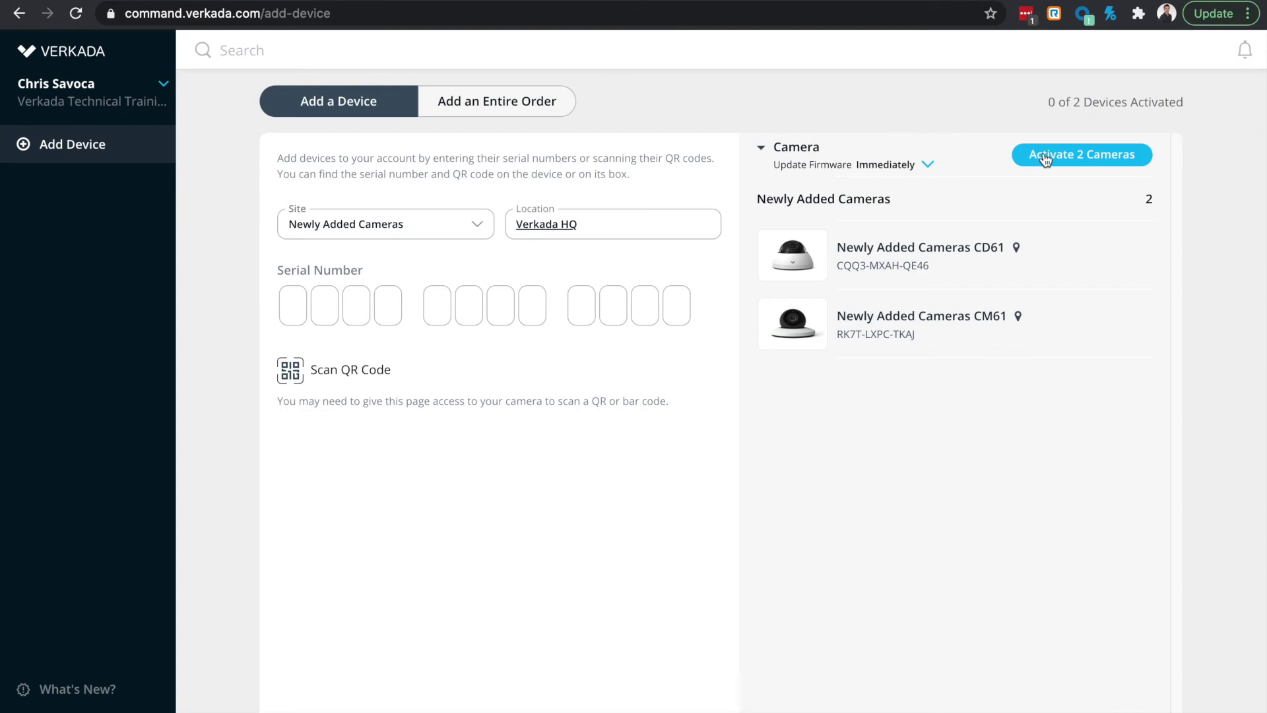
pyautogui.click(1045, 157)
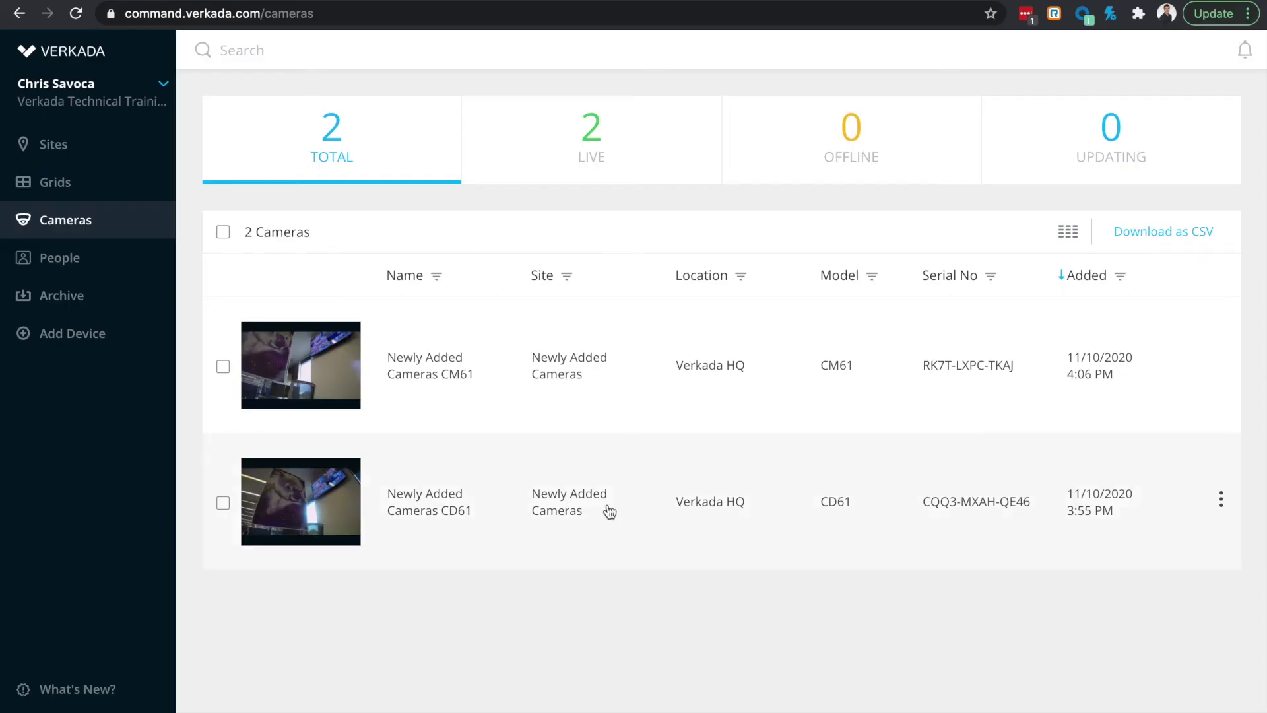
# Step: Open the CM61 camera's live view and history page
pyautogui.click(430, 374)
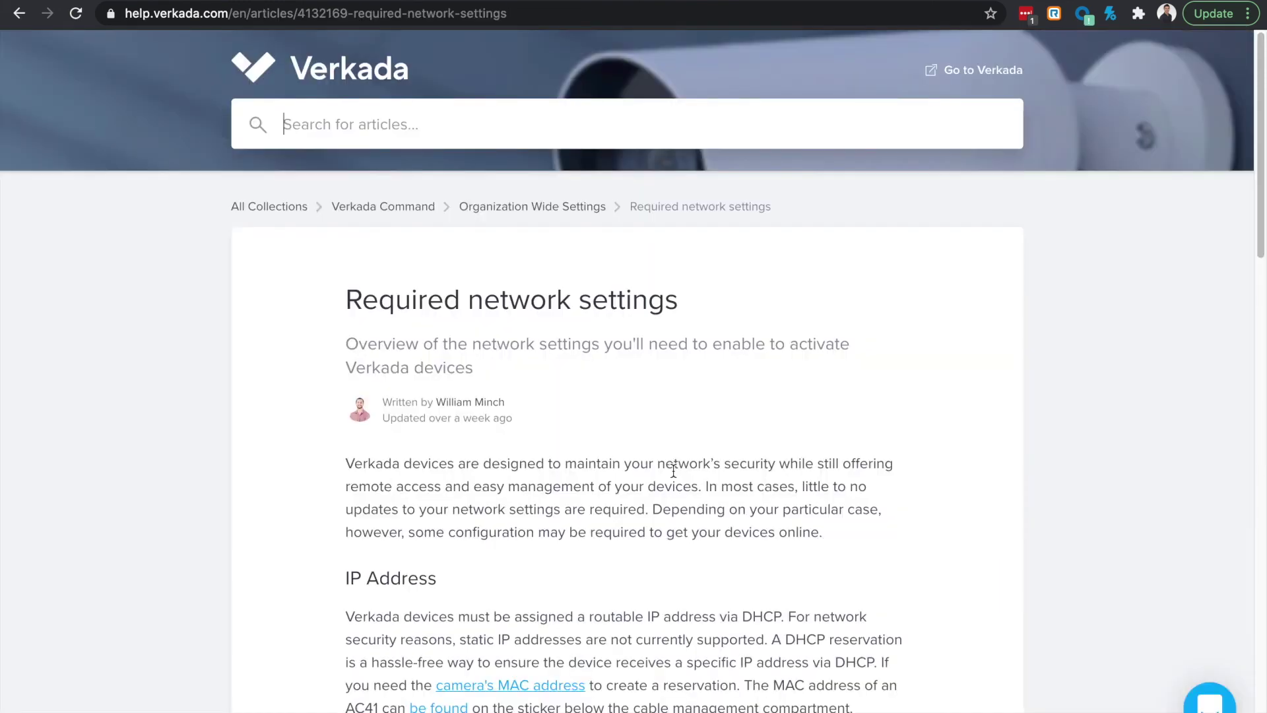
pyautogui.scroll(-1, 673, 470)
pyautogui.scroll(-3, 673, 470)
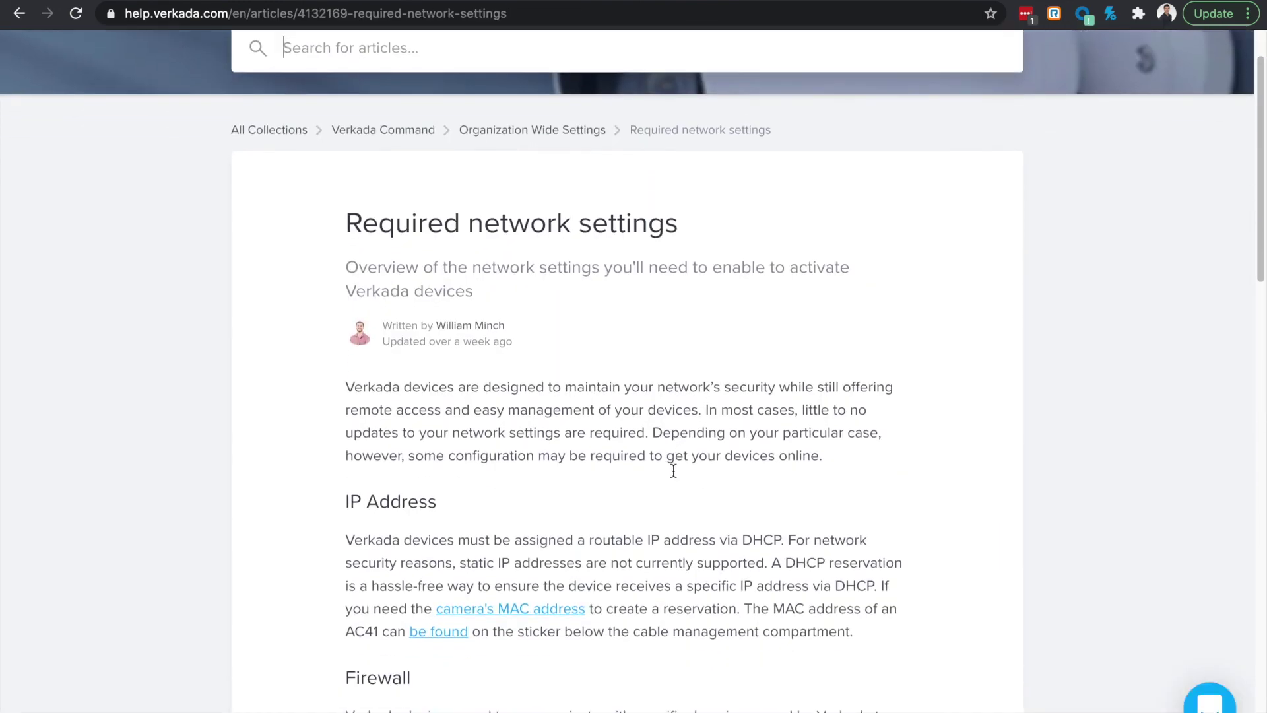
pyautogui.scroll(-2, 673, 470)
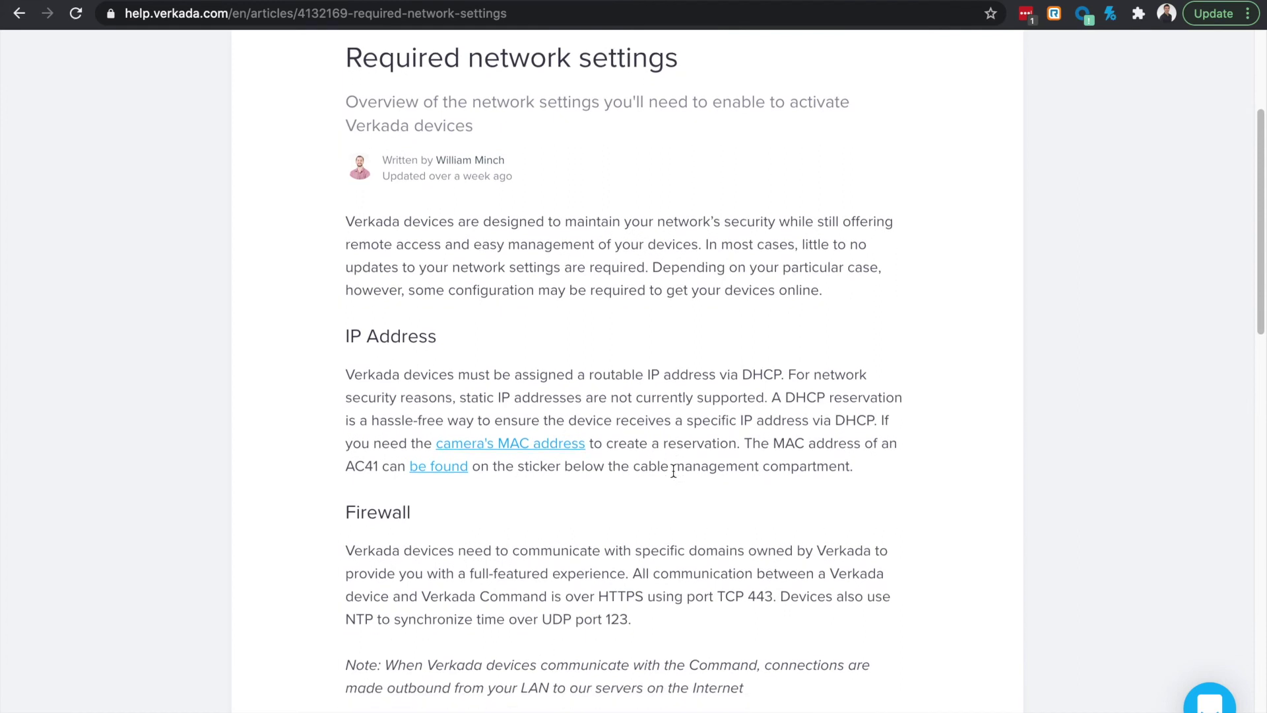
pyautogui.scroll(-4, 673, 471)
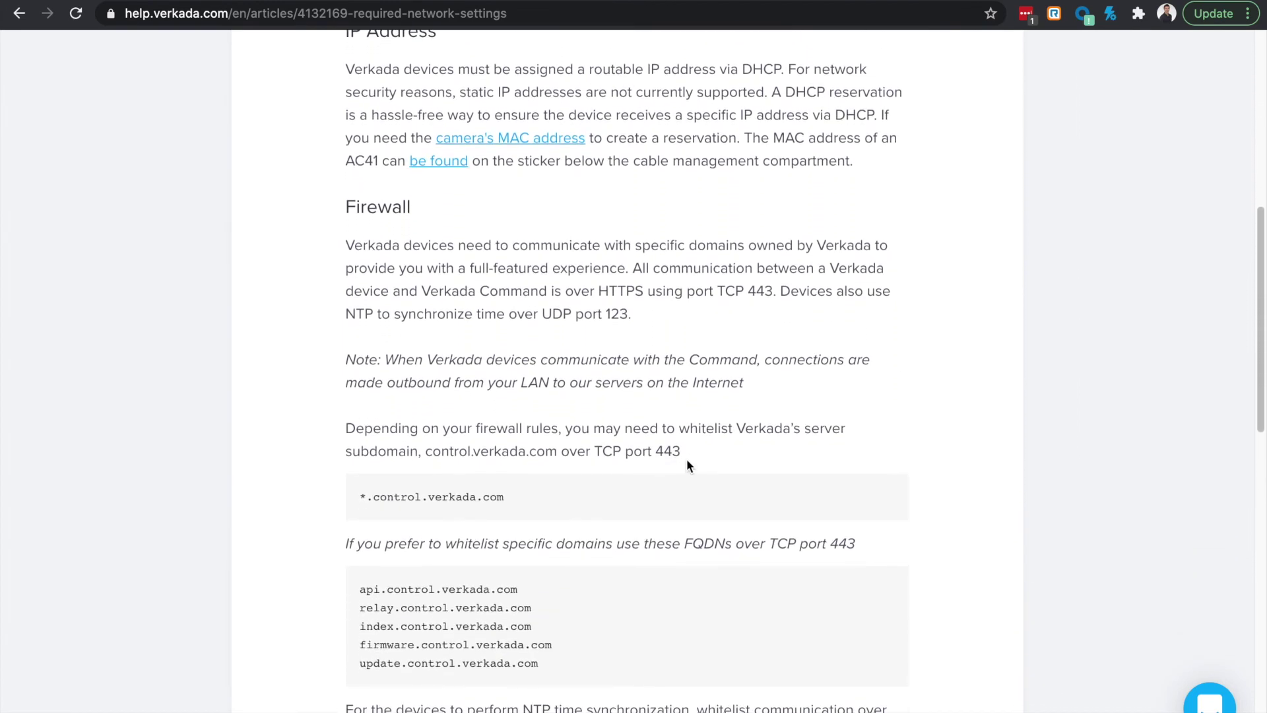
pyautogui.scroll(-4, 687, 465)
pyautogui.scroll(-1, 687, 462)
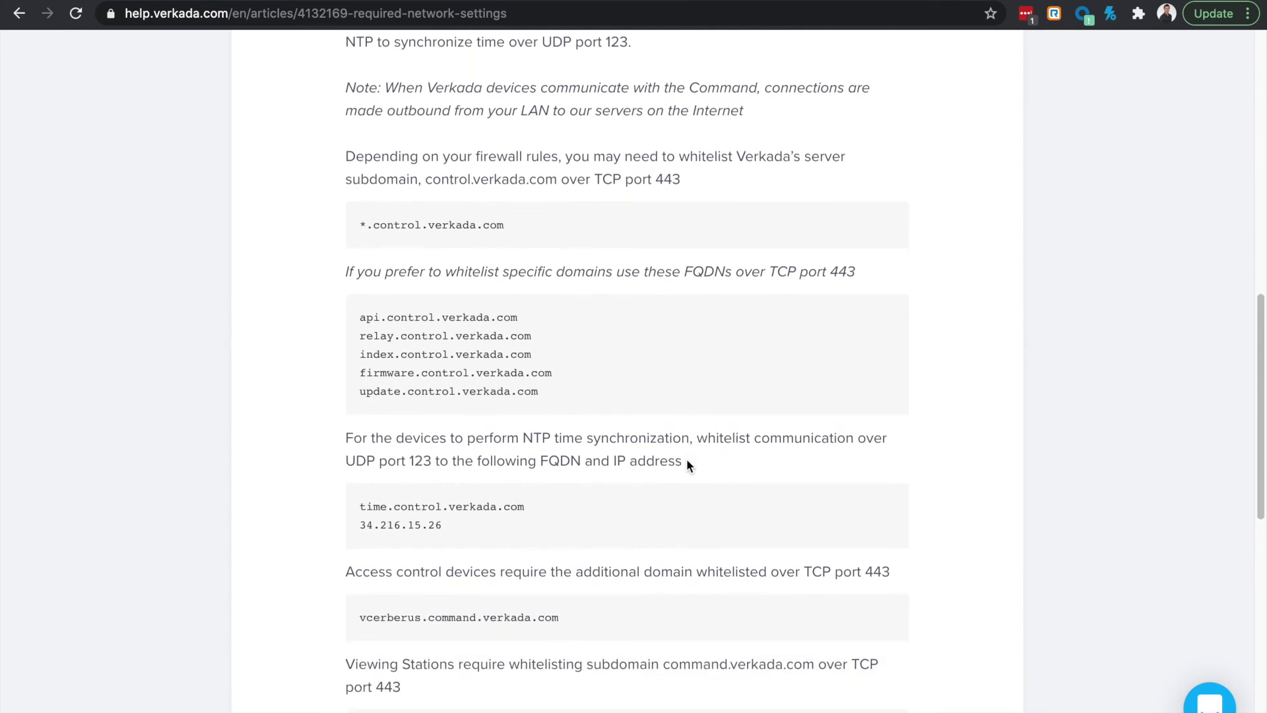
pyautogui.scroll(-3, 687, 462)
pyautogui.scroll(-4, 687, 465)
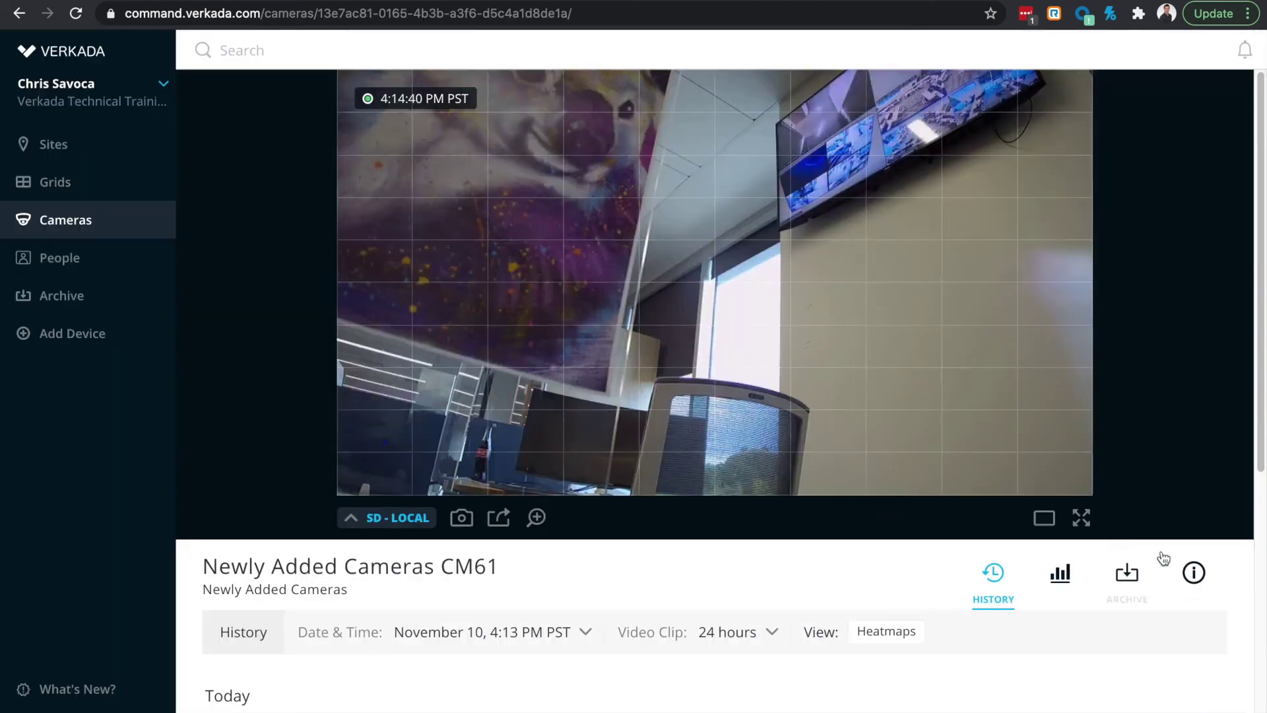
# Step: Rename the CM61 camera to 'Koala 1'
pyautogui.click(1193, 572)
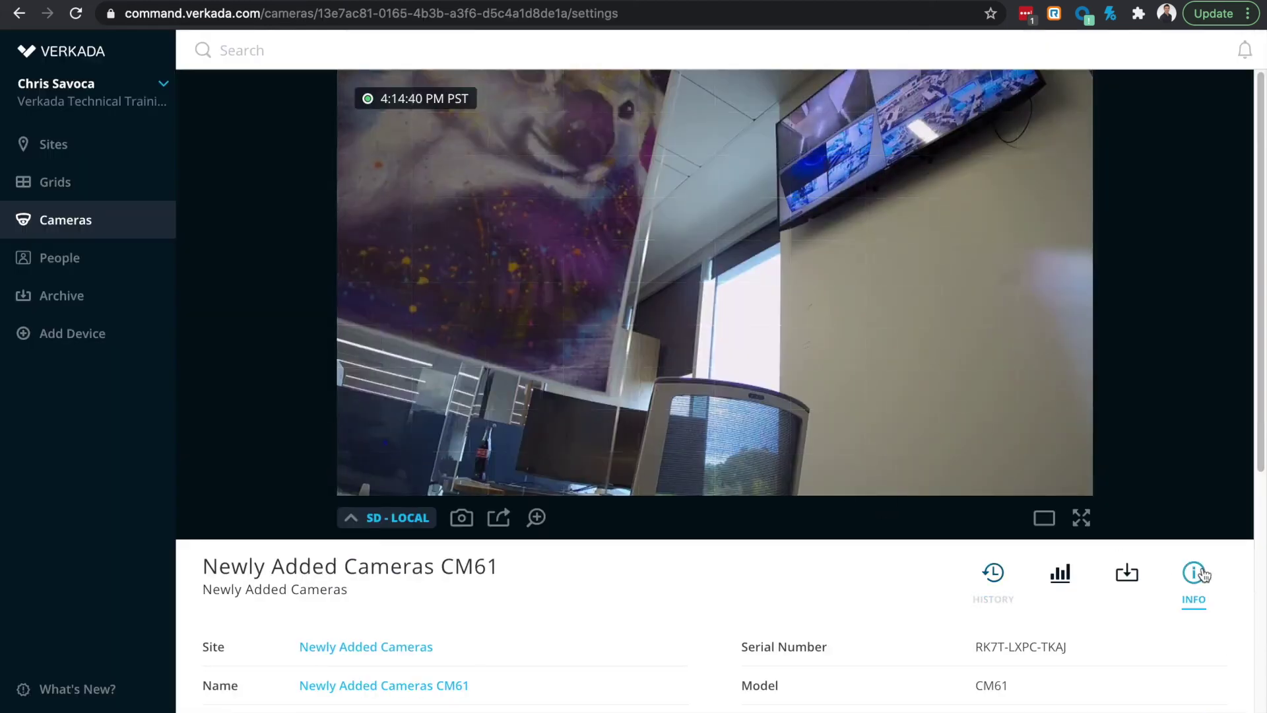
pyautogui.scroll(-3, 837, 580)
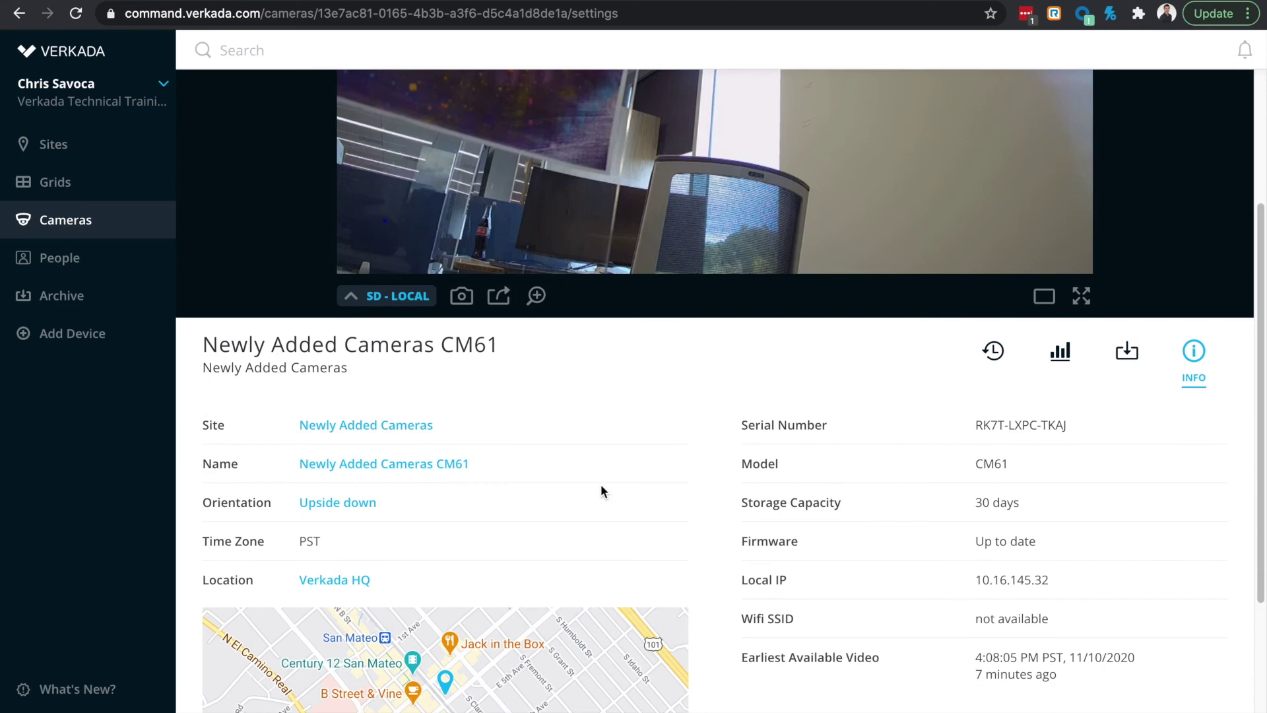
pyautogui.click(452, 463)
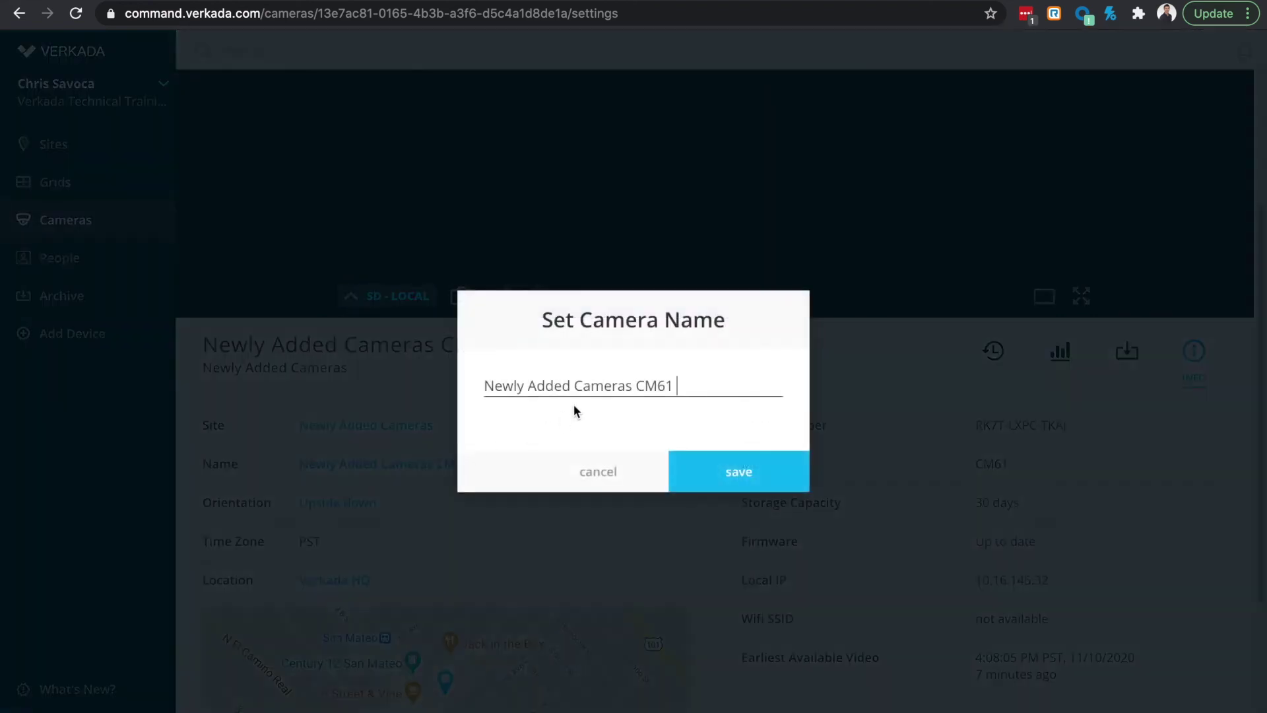
pyautogui.doubleClick(592, 388)
pyautogui.tripleClick(593, 389)
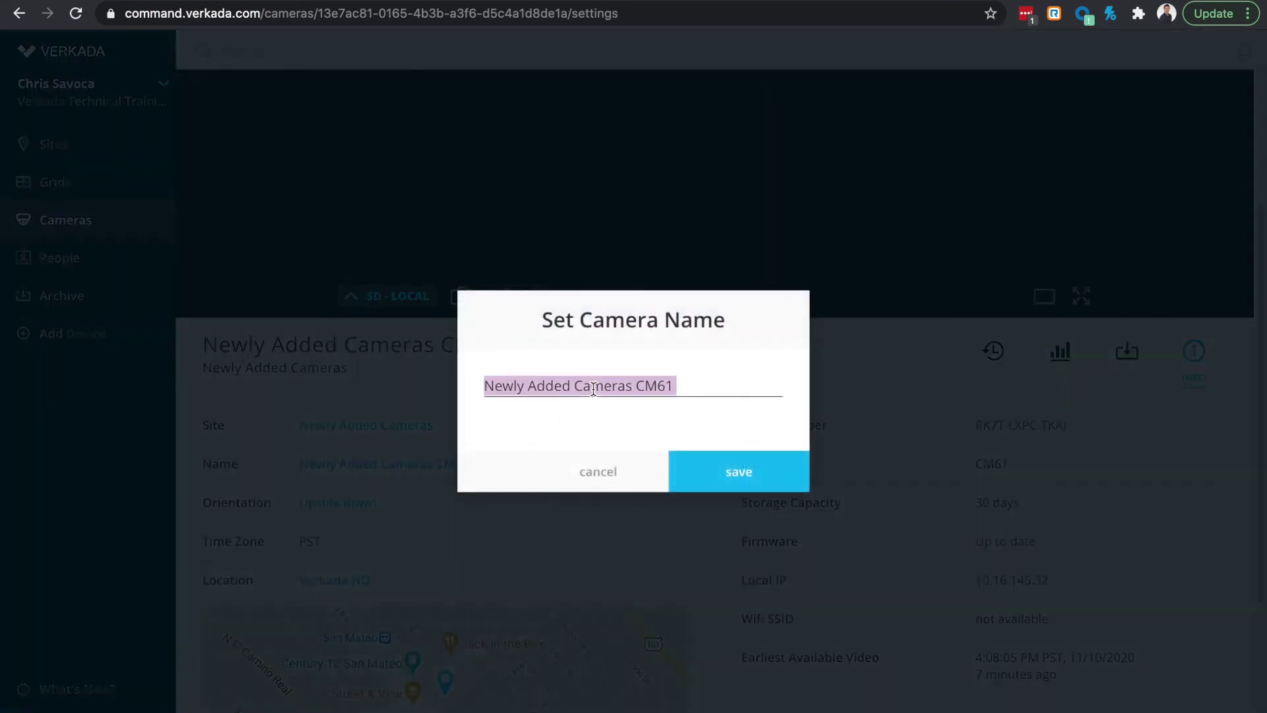
pyautogui.write('Koala 1')
pyautogui.press('Return')
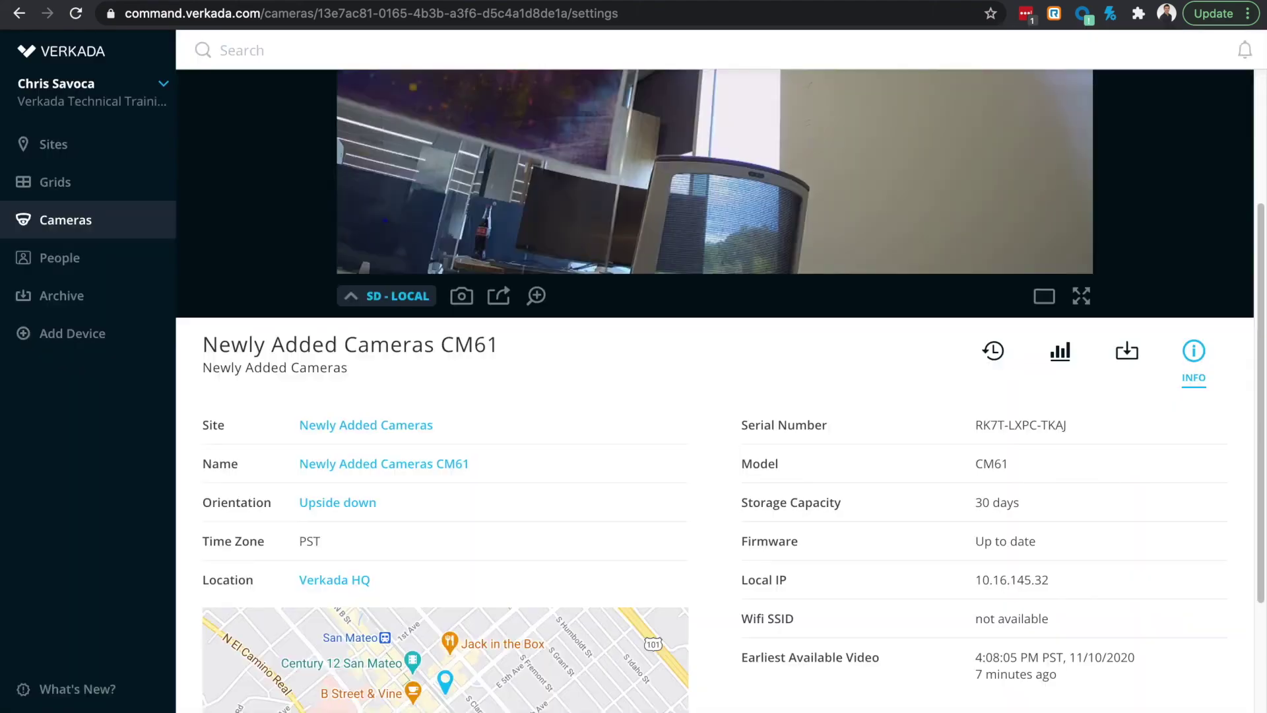
# Step: Create a new site 'Verkada HQ' and move the camera into it
pyautogui.click(363, 426)
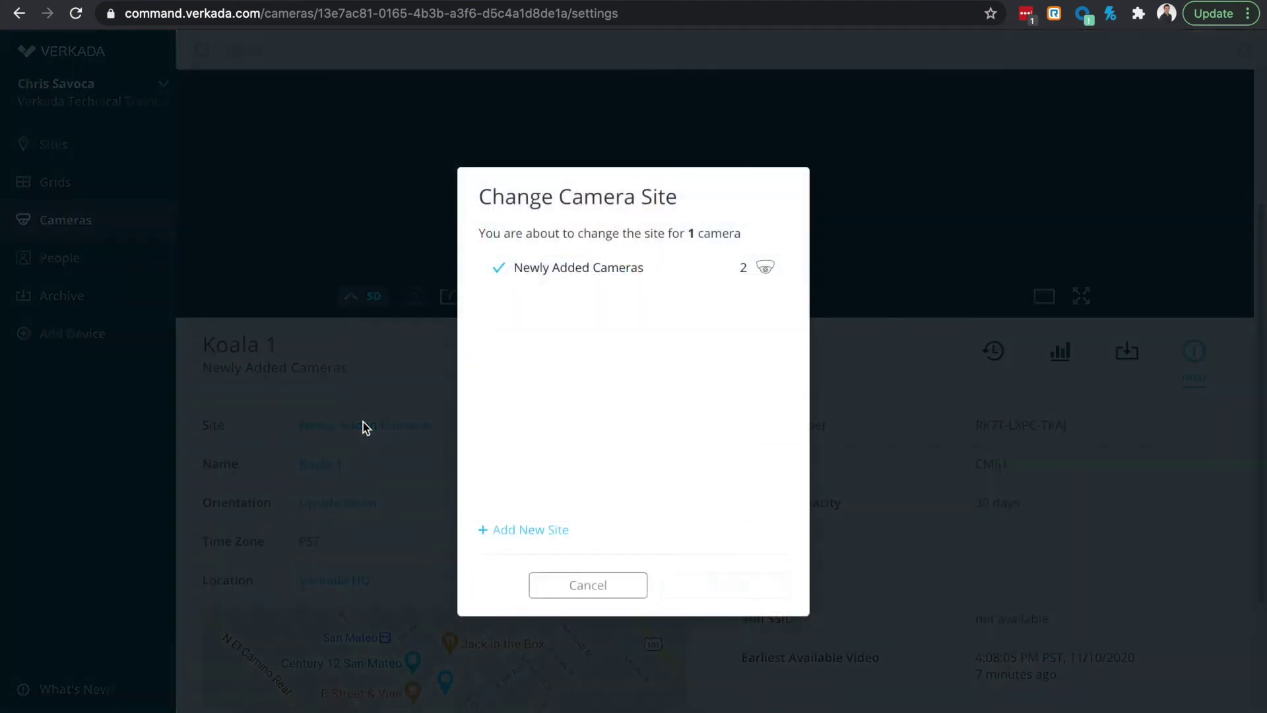
pyautogui.click(517, 527)
pyautogui.write('Verkada HQ')
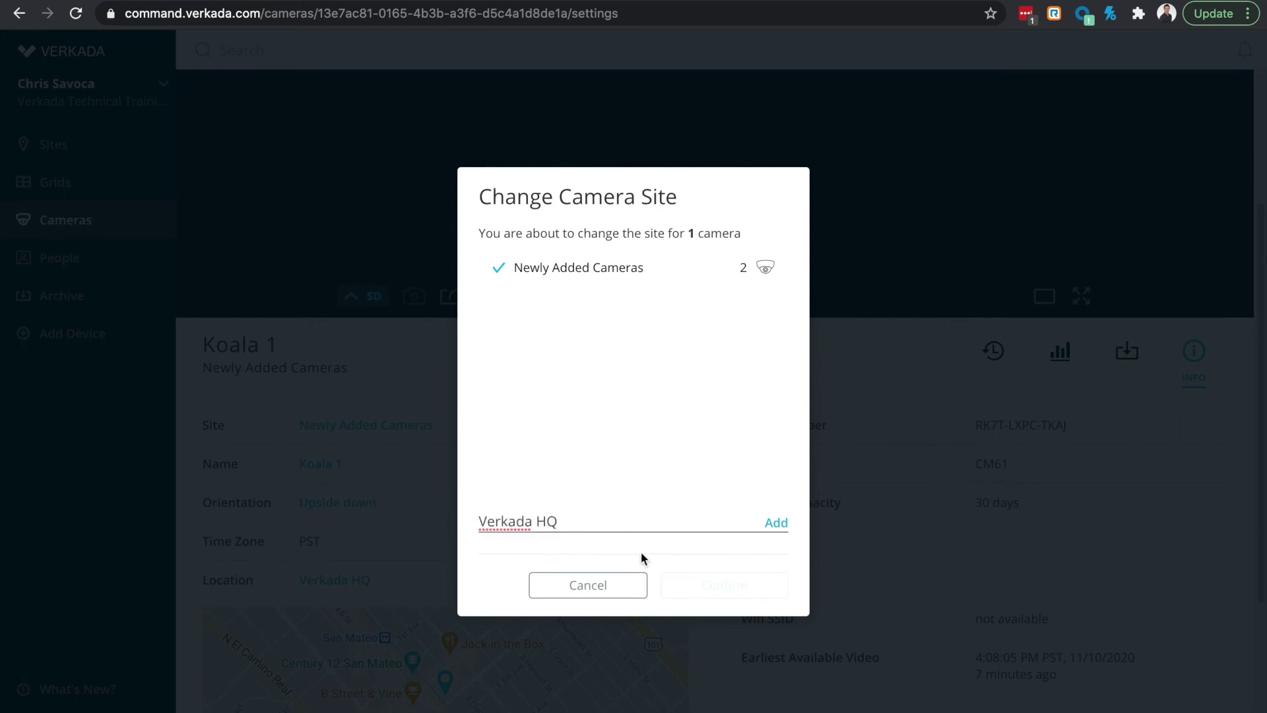
pyautogui.click(776, 522)
pyautogui.click(742, 585)
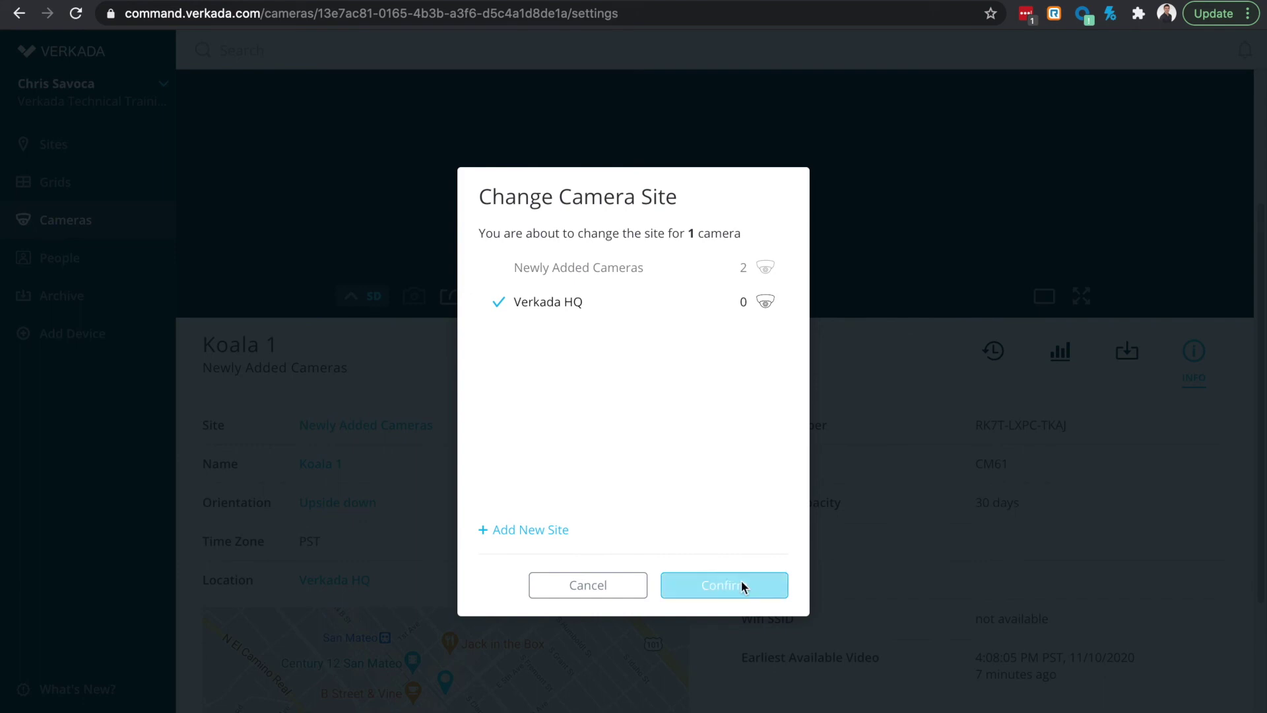
pyautogui.scroll(-4, 644, 521)
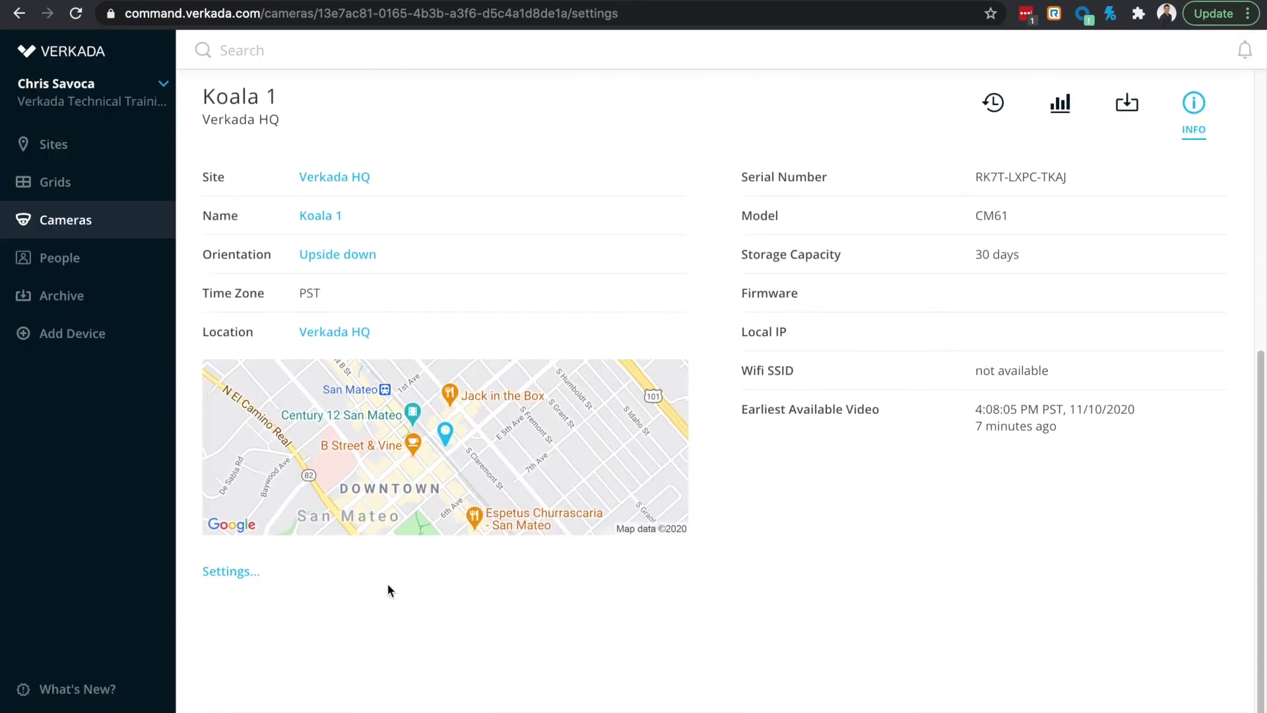
# Step: View the camera's Analytics settings, then close the camera settings
pyautogui.click(251, 574)
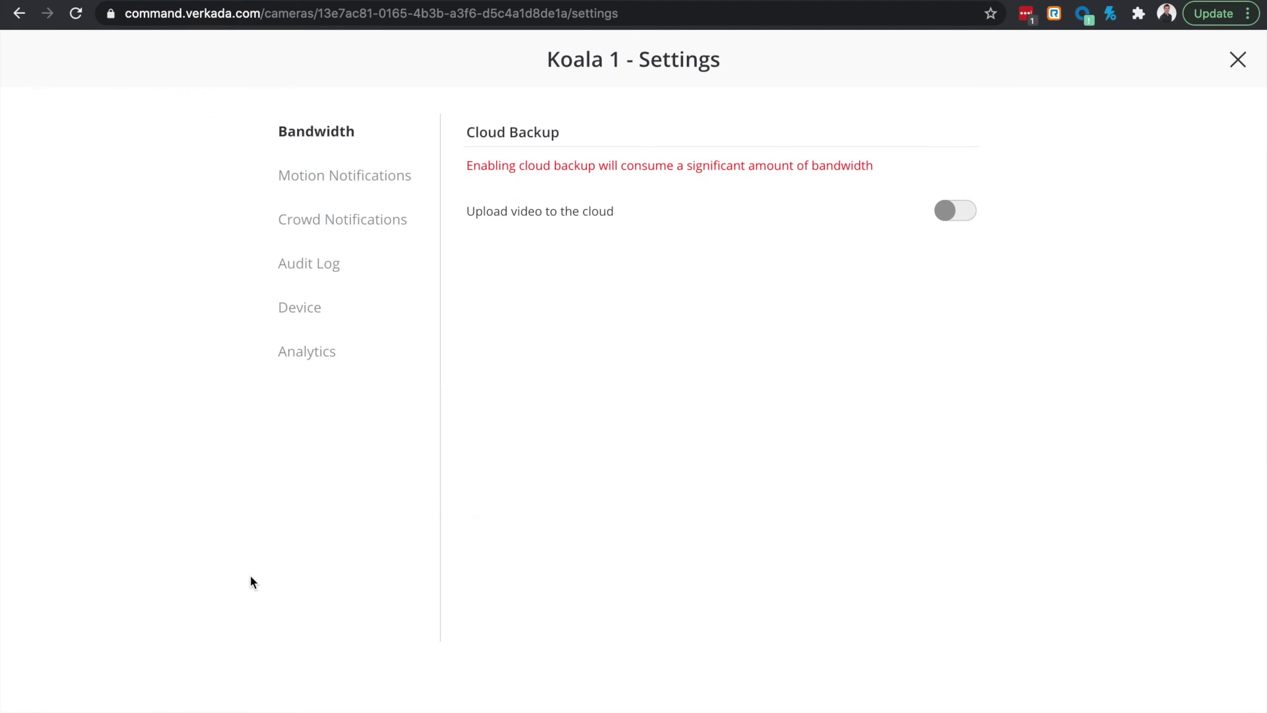
pyautogui.click(370, 352)
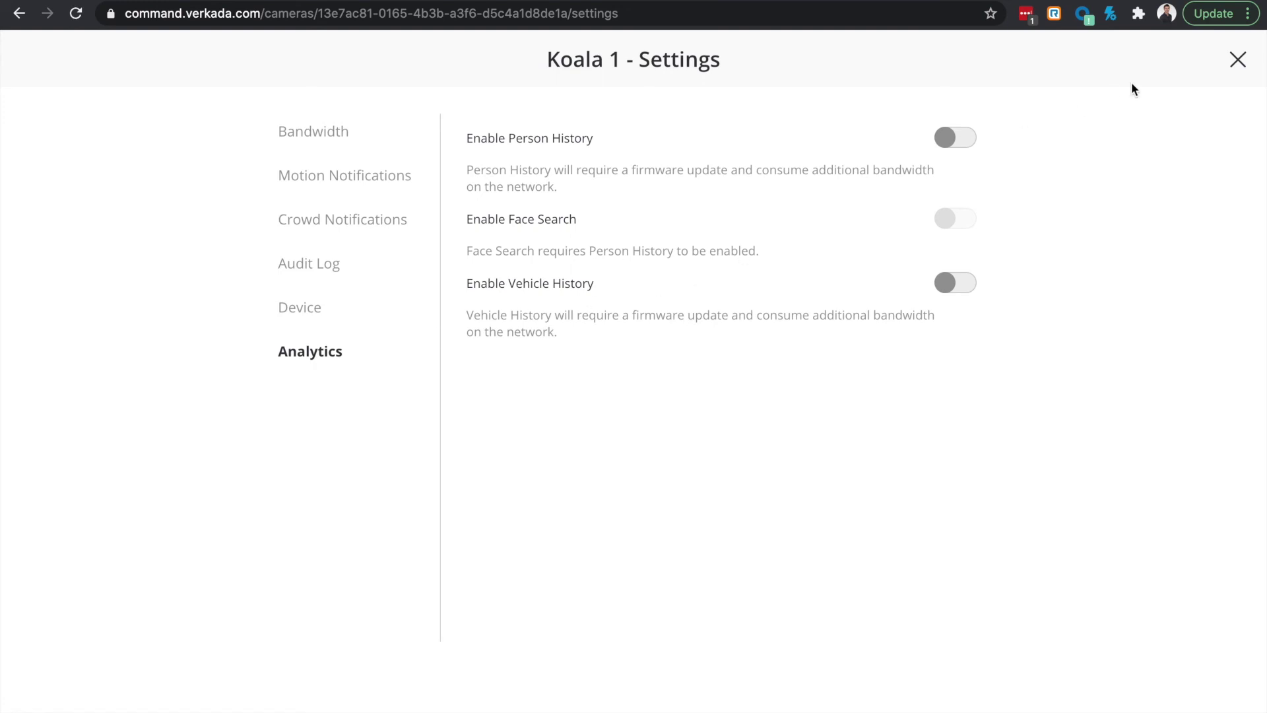
pyautogui.click(1238, 60)
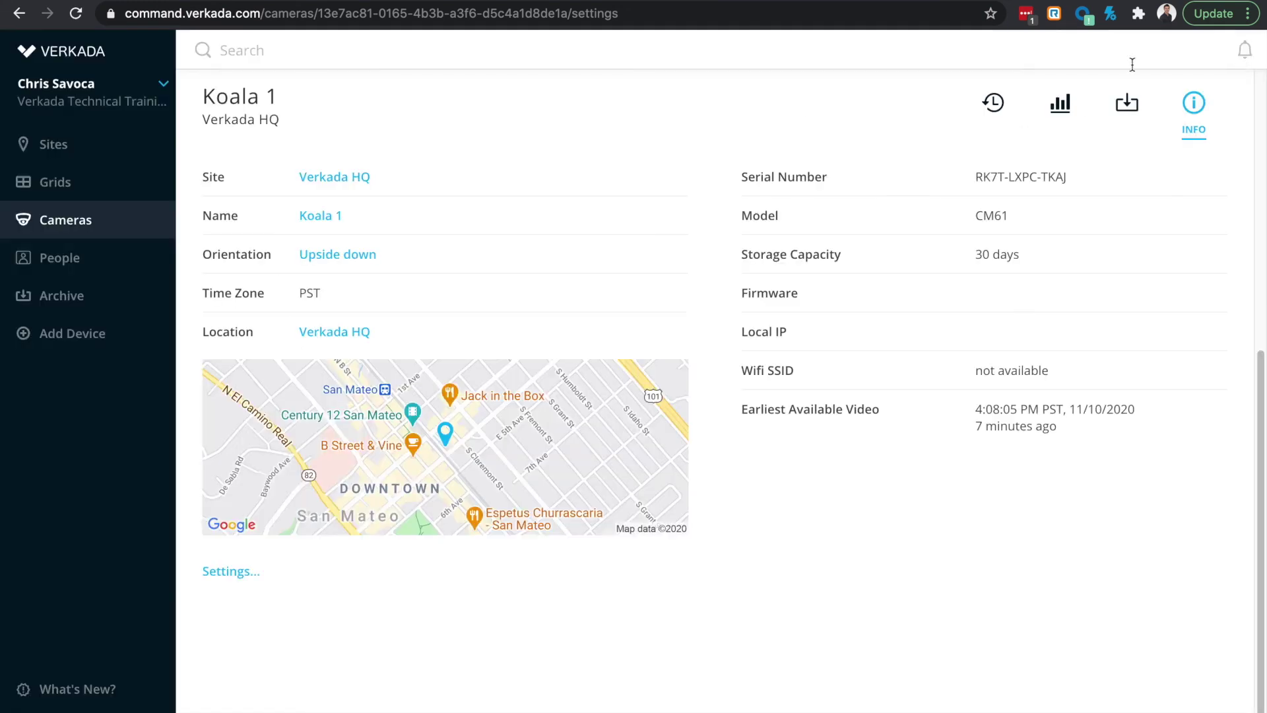
# Step: Review Organization Settings, then go to the Sites overview
pyautogui.click(82, 106)
pyautogui.click(71, 182)
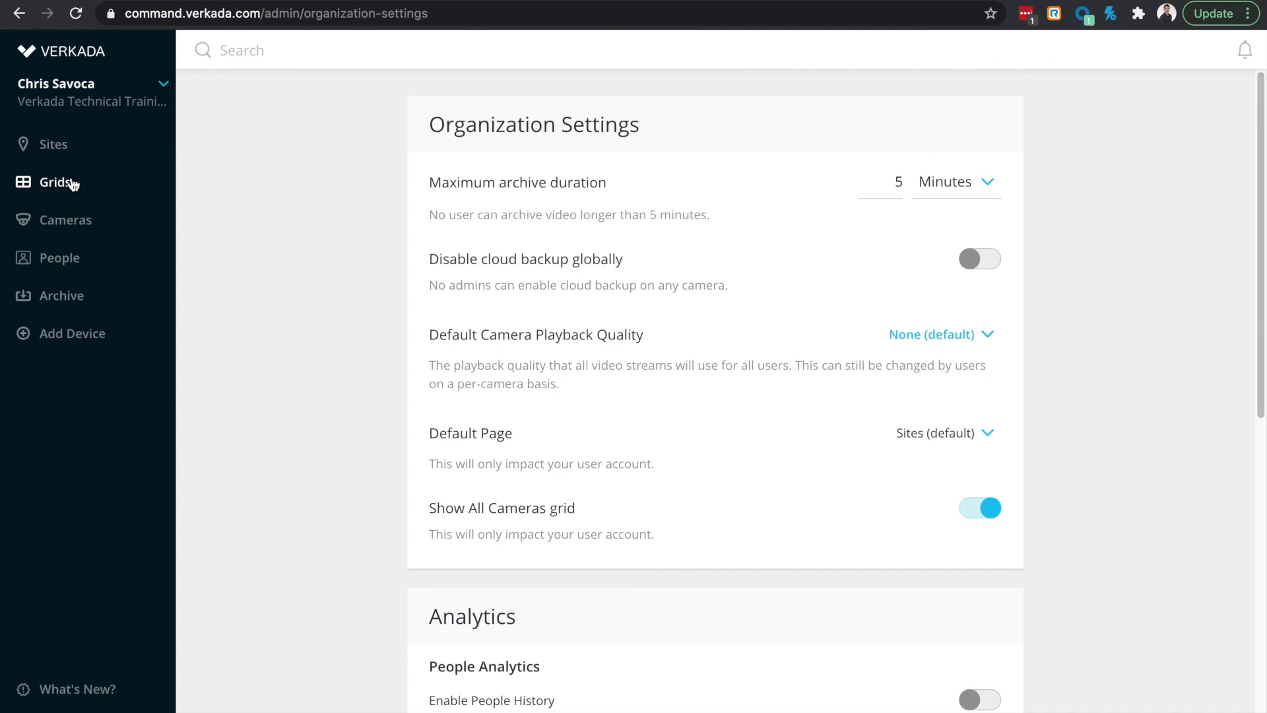
pyautogui.scroll(-5, 447, 398)
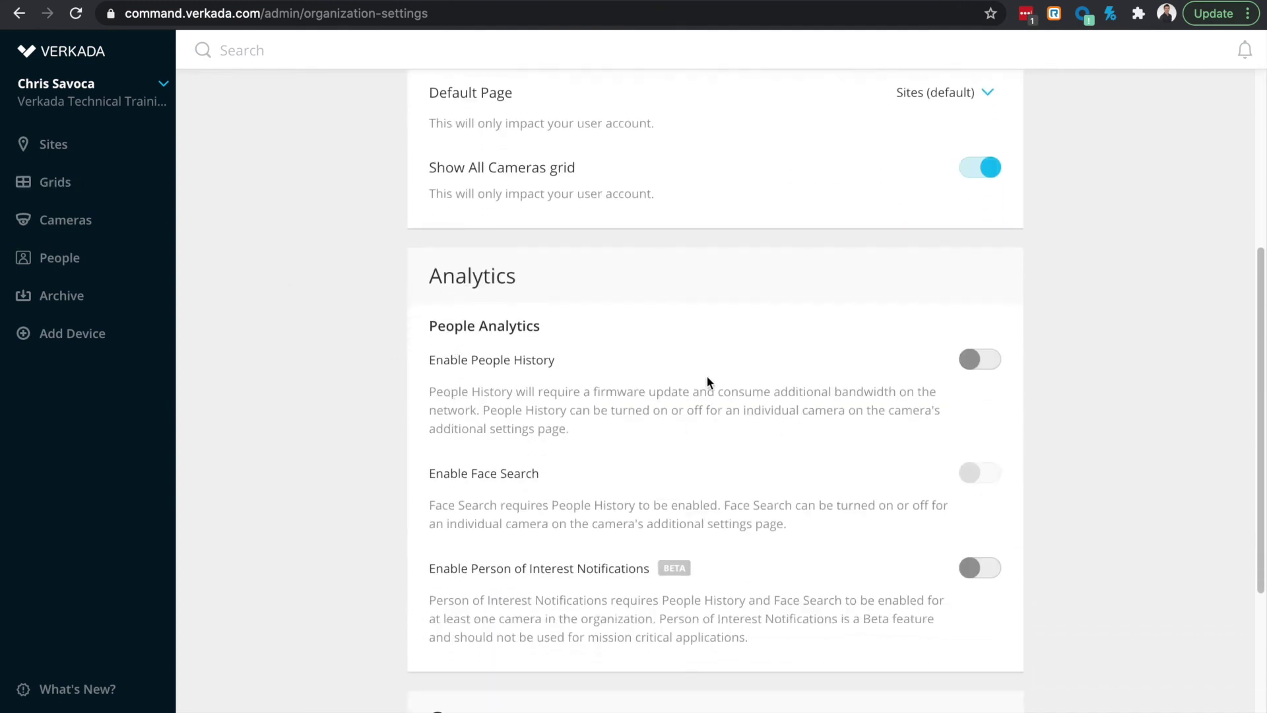
pyautogui.scroll(-1, 759, 660)
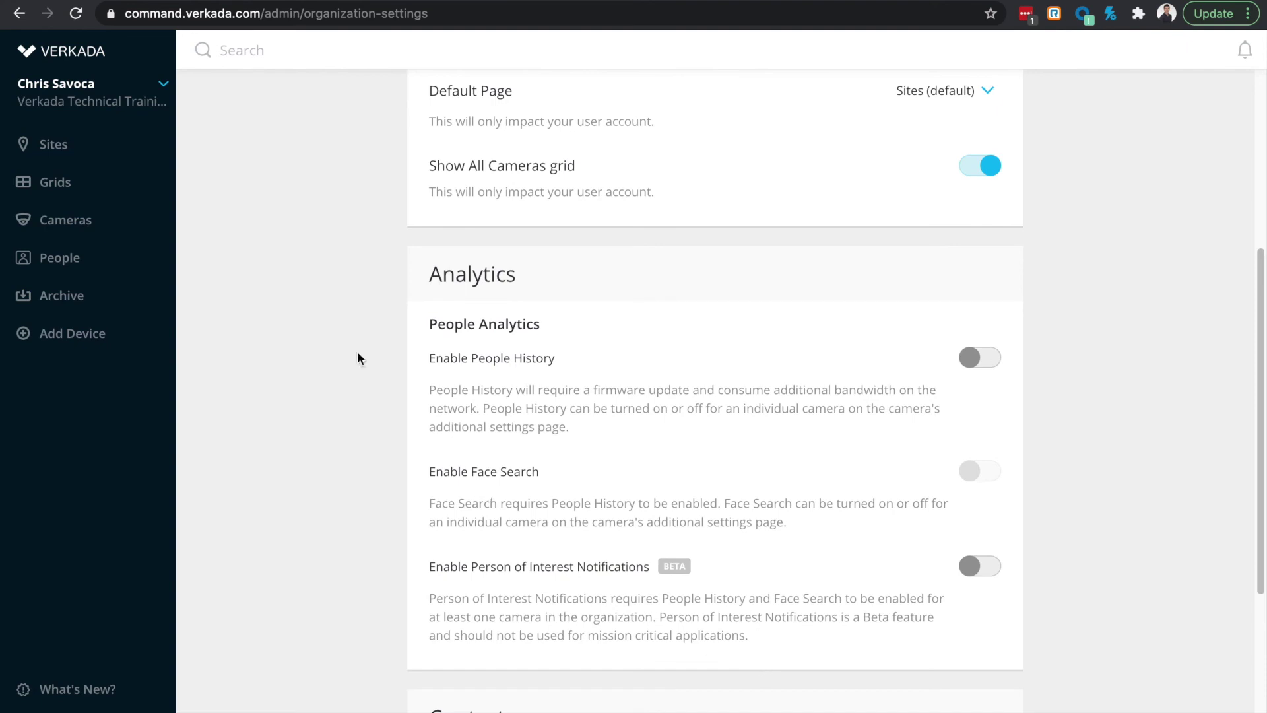
pyautogui.click(99, 151)
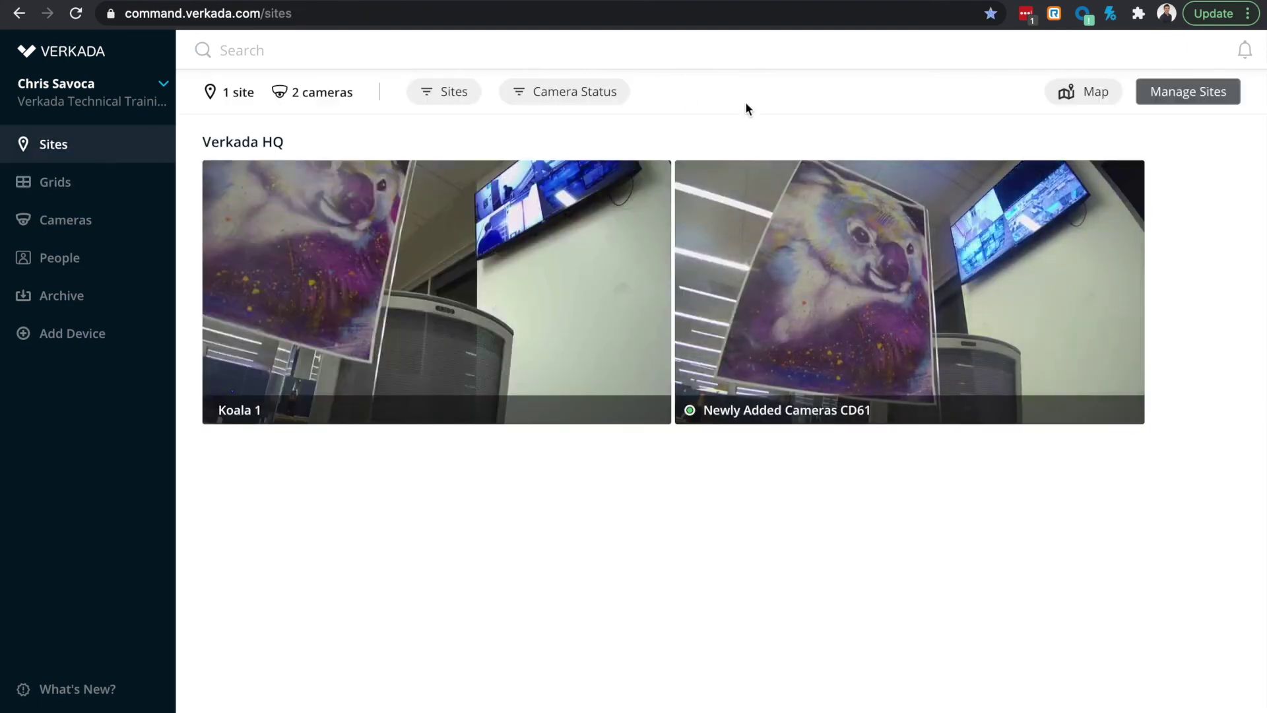
# Step: Create a new site named 'Sydney' in Manage Sites
pyautogui.click(1216, 99)
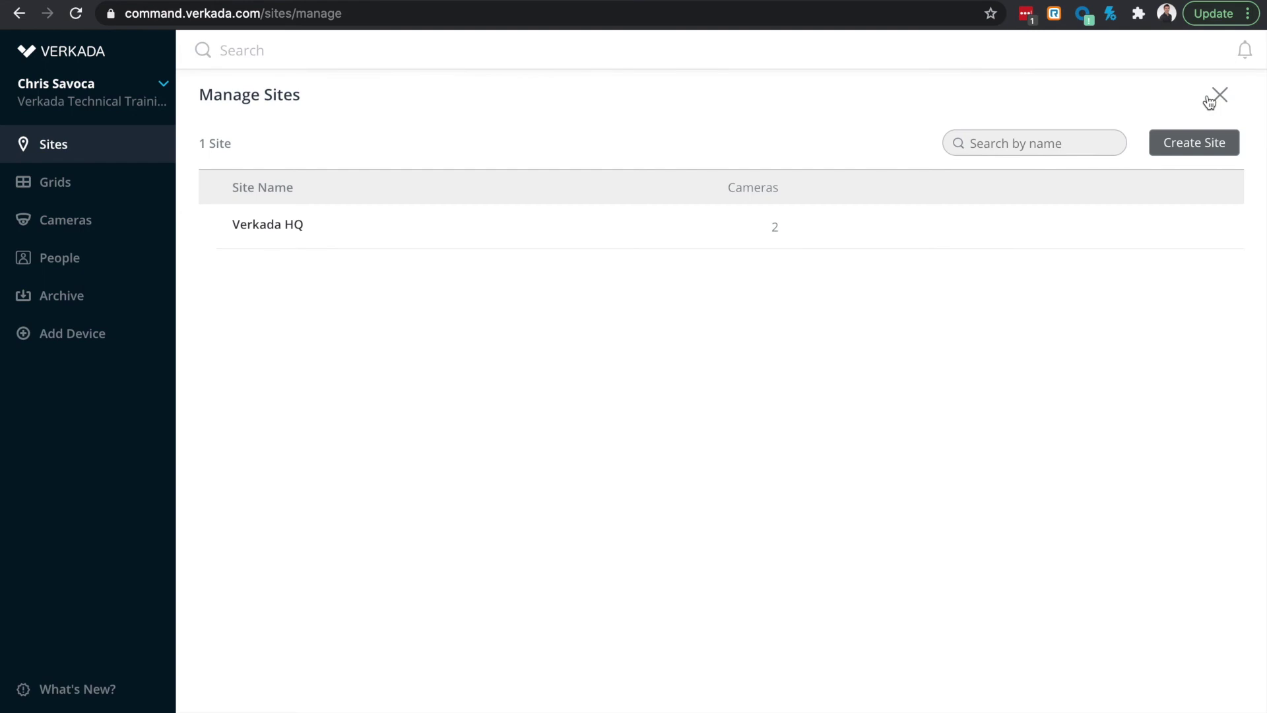
pyautogui.click(1194, 143)
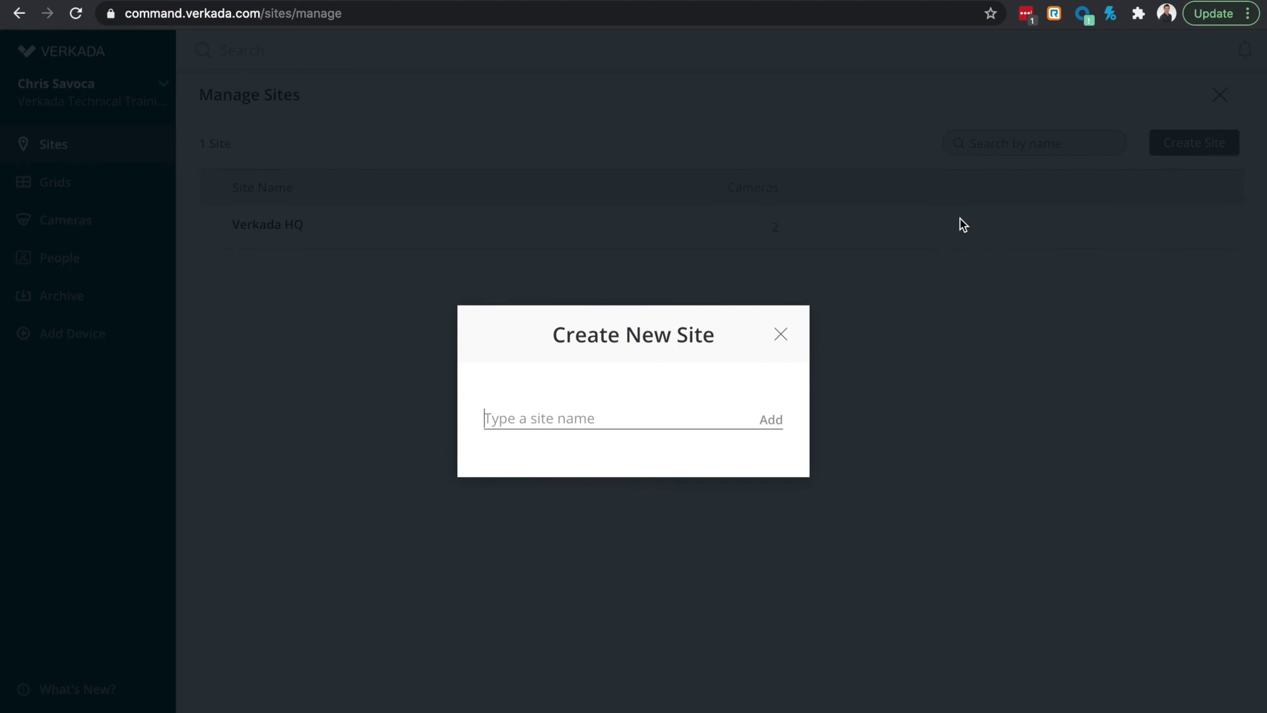
pyautogui.write('Sydney')
pyautogui.click(769, 420)
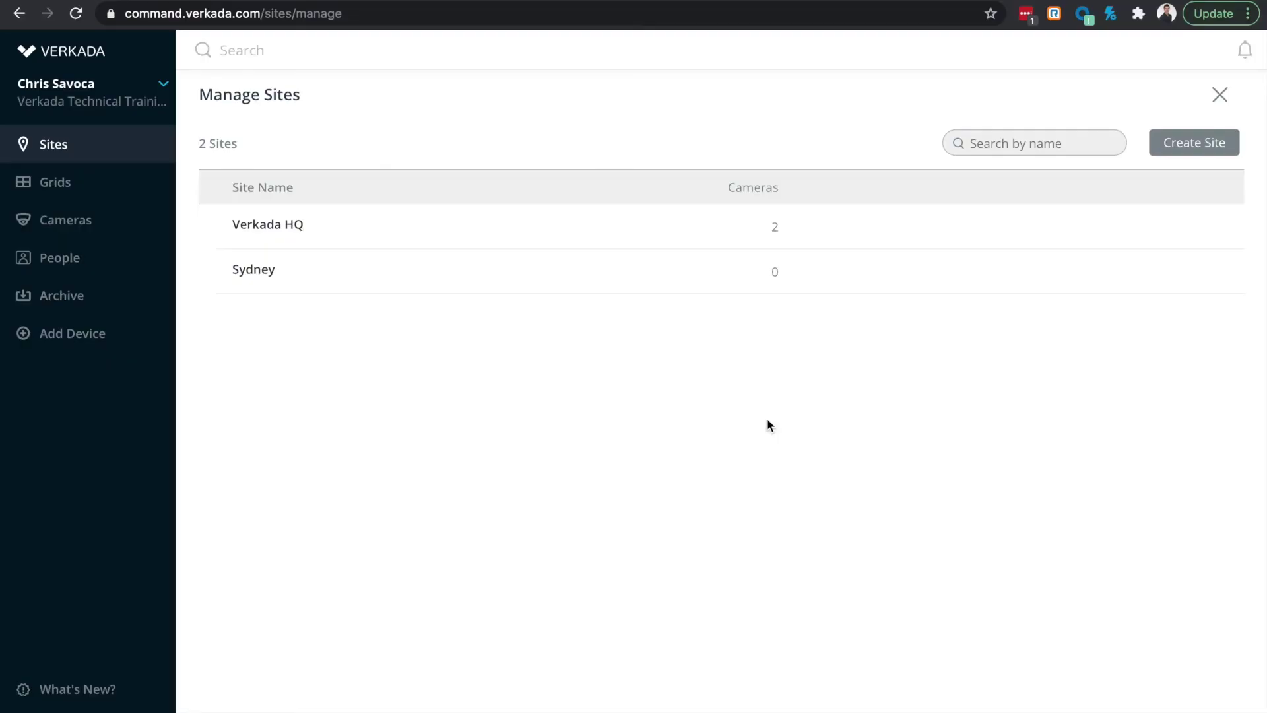
# Step: Add a 'Floor 1' sub-site under Sydney
pyautogui.moveTo(1077, 271)
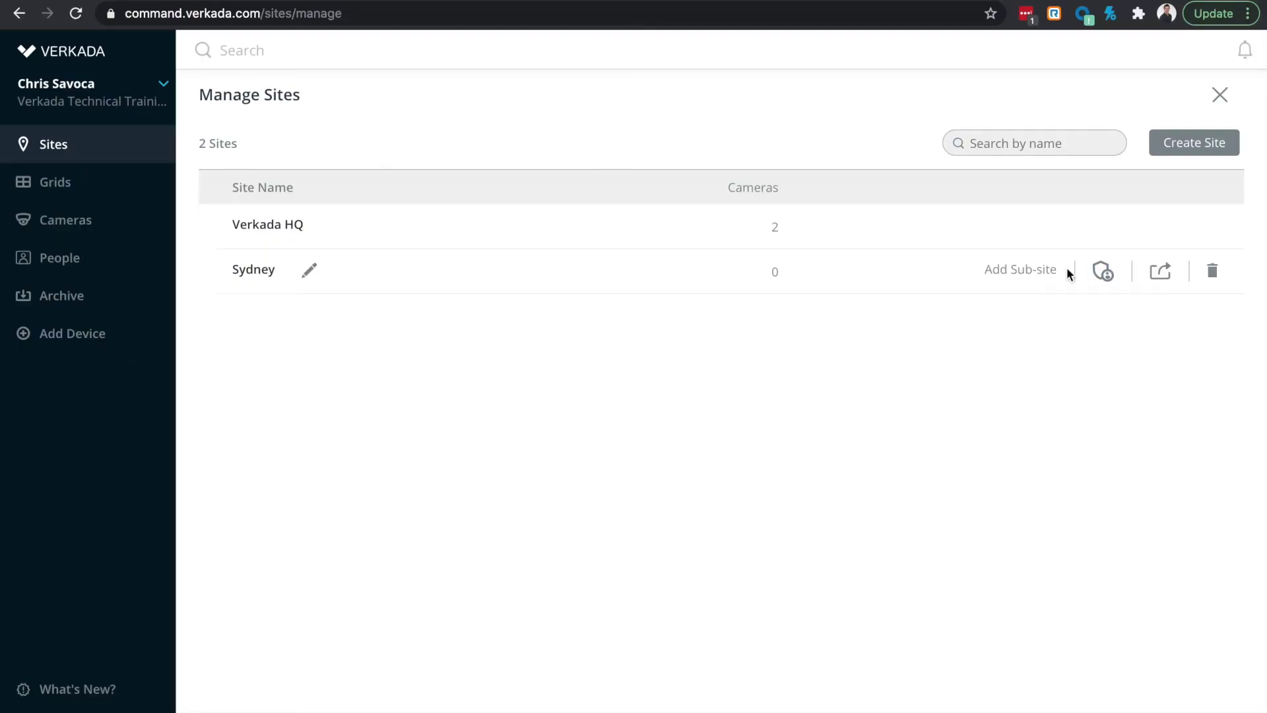
pyautogui.click(1033, 271)
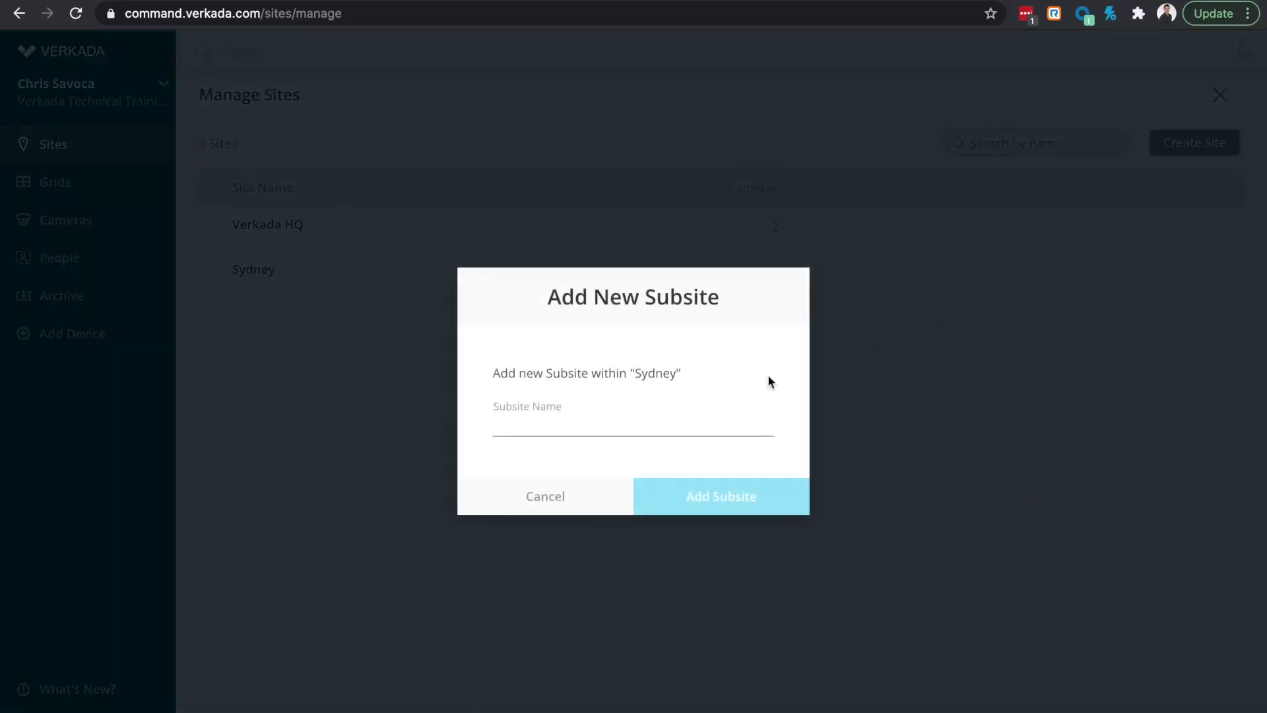
pyautogui.write('Floor 1')
pyautogui.click(708, 496)
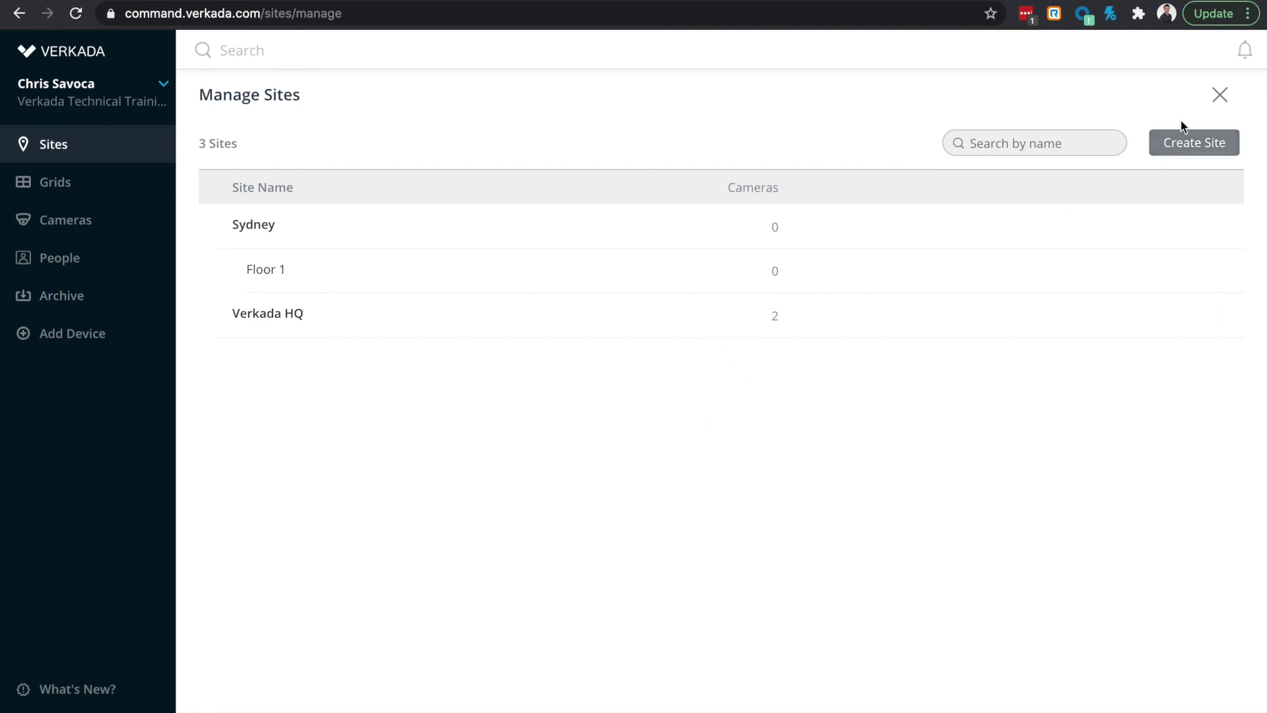
# Step: Move the Koala 1 camera into the Sydney > Floor 1 site
pyautogui.click(1217, 96)
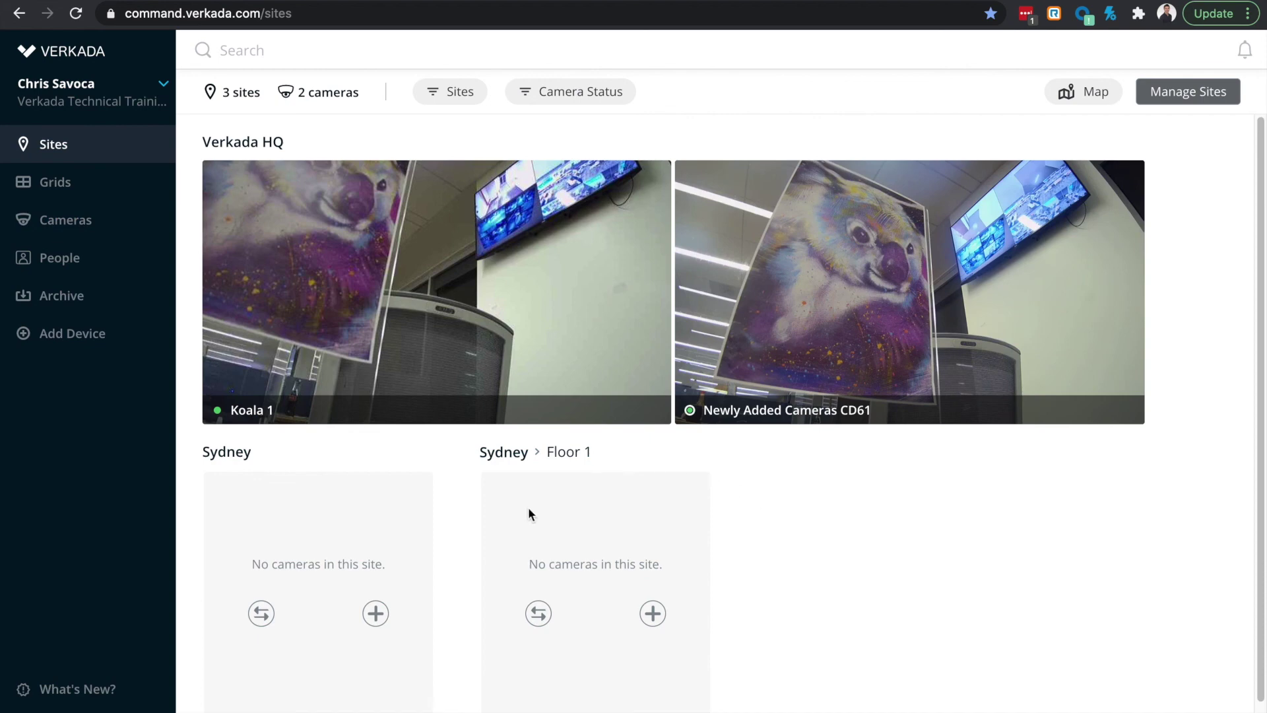
pyautogui.click(539, 613)
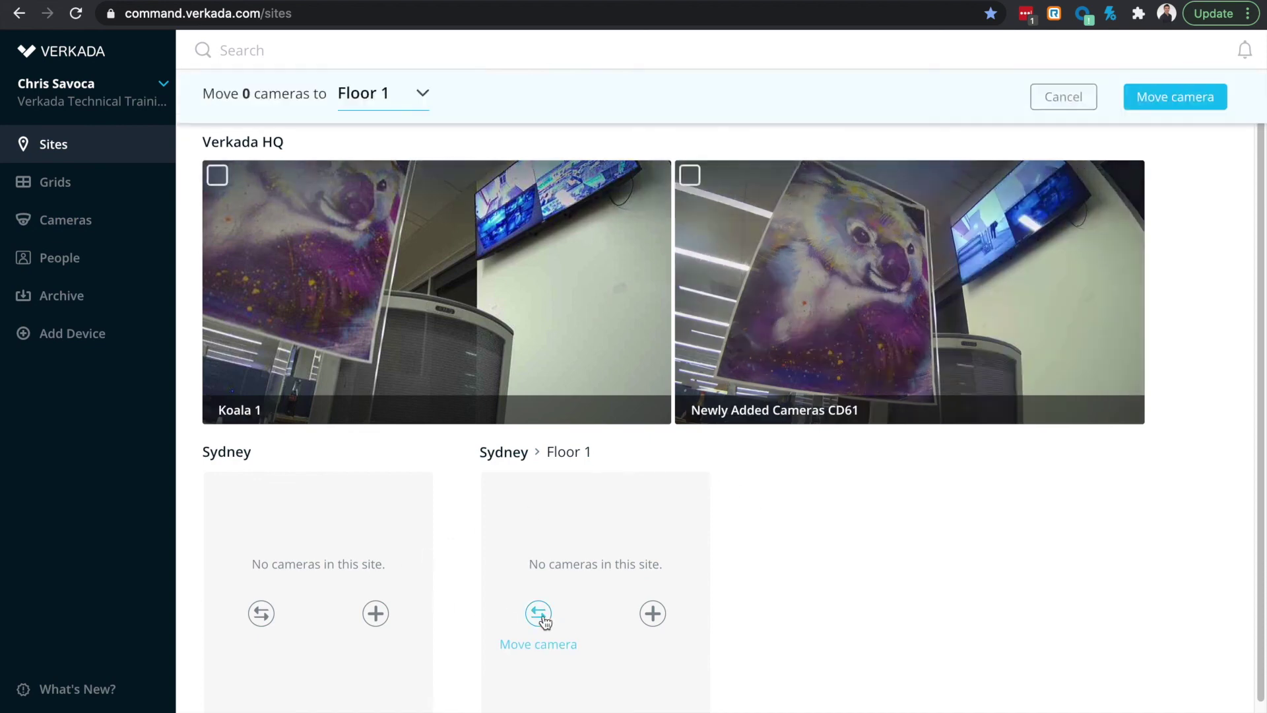
pyautogui.click(410, 295)
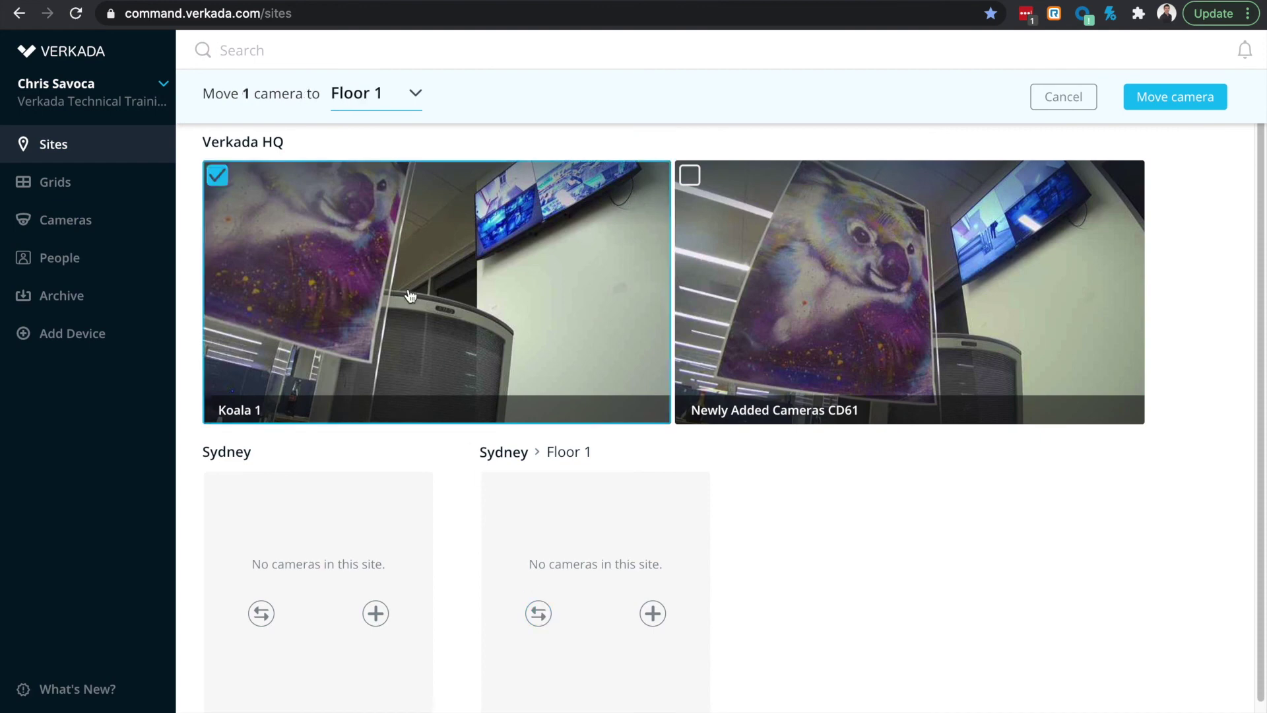
pyautogui.click(1141, 111)
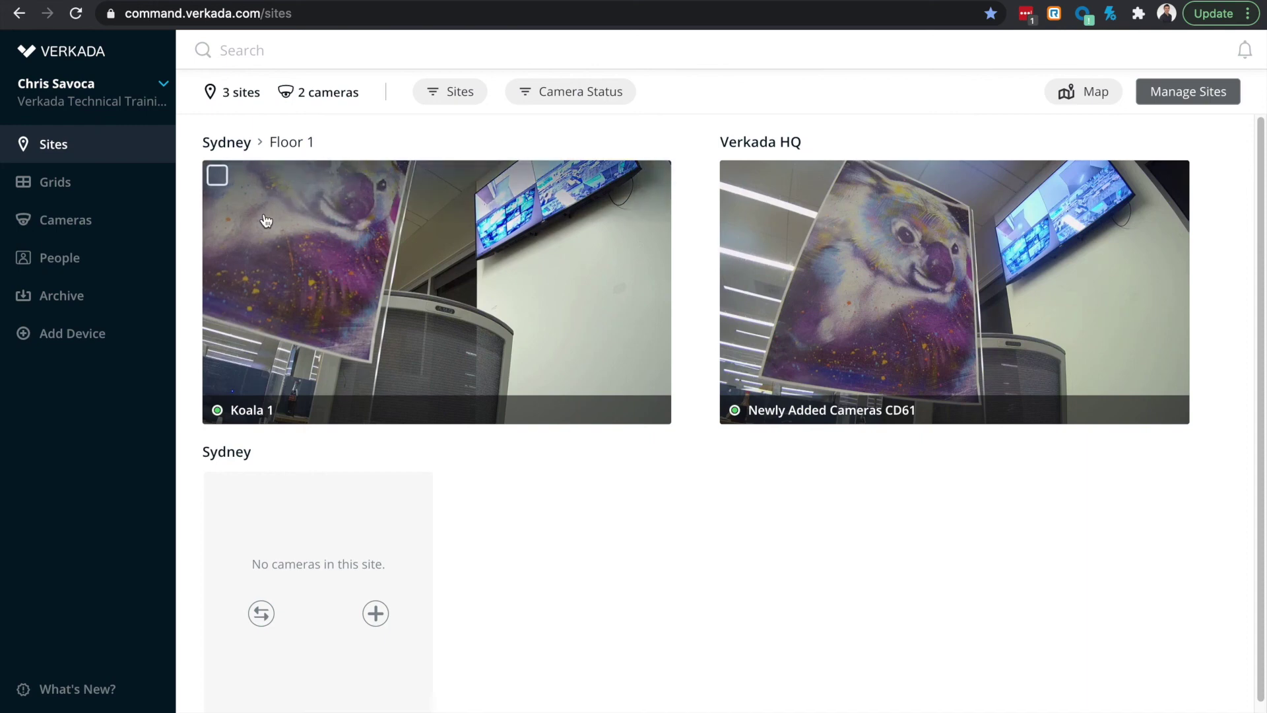
pyautogui.click(164, 100)
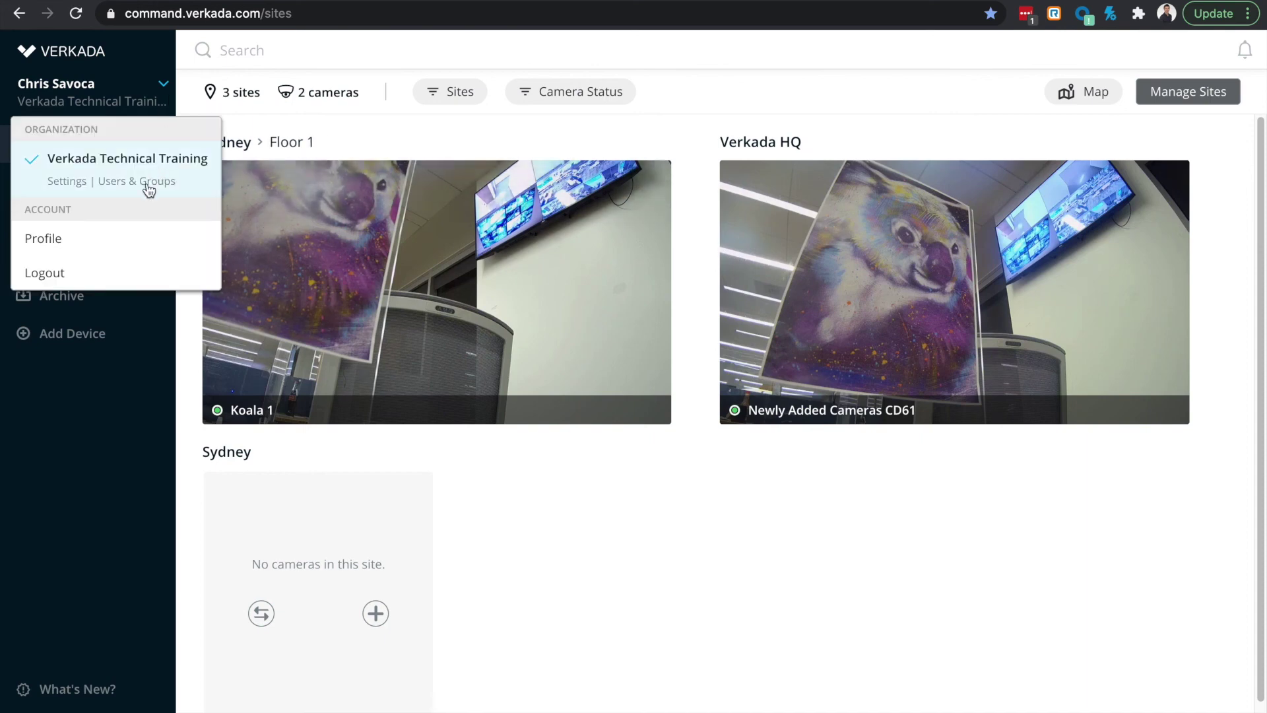
# Step: Add a new user by their e-mail address as an organization admin
pyautogui.click(147, 183)
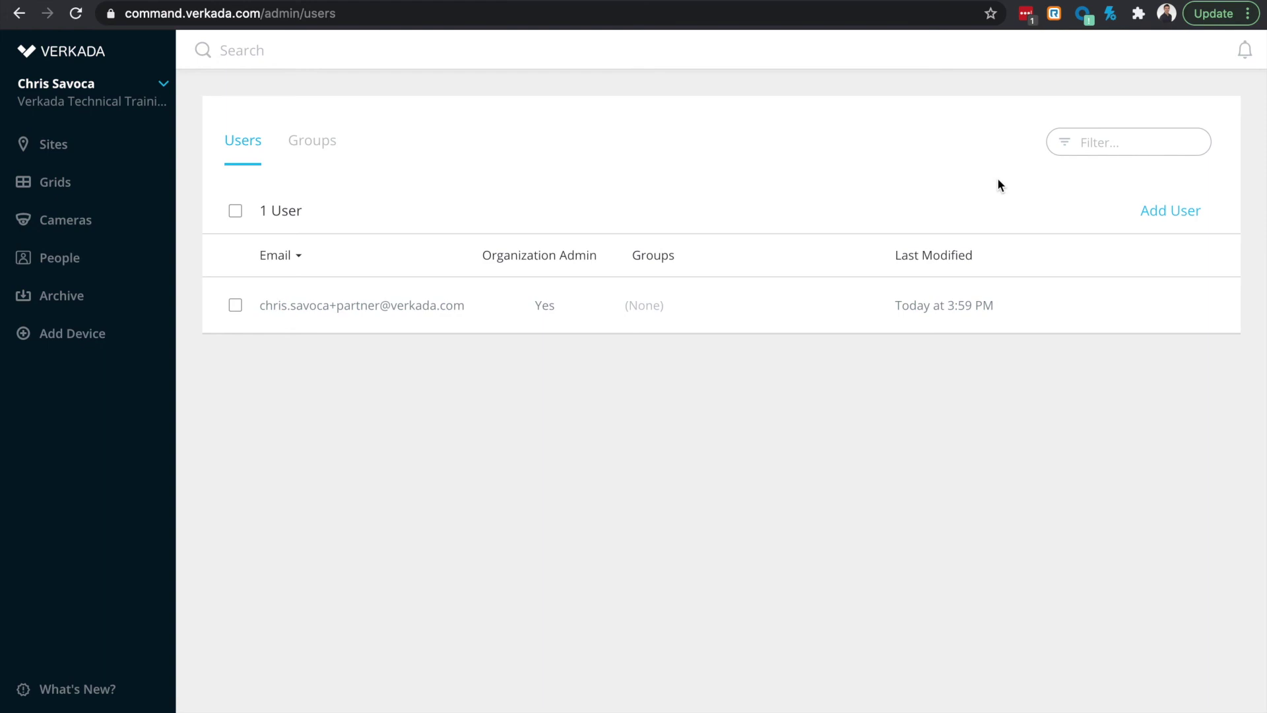
pyautogui.click(1153, 210)
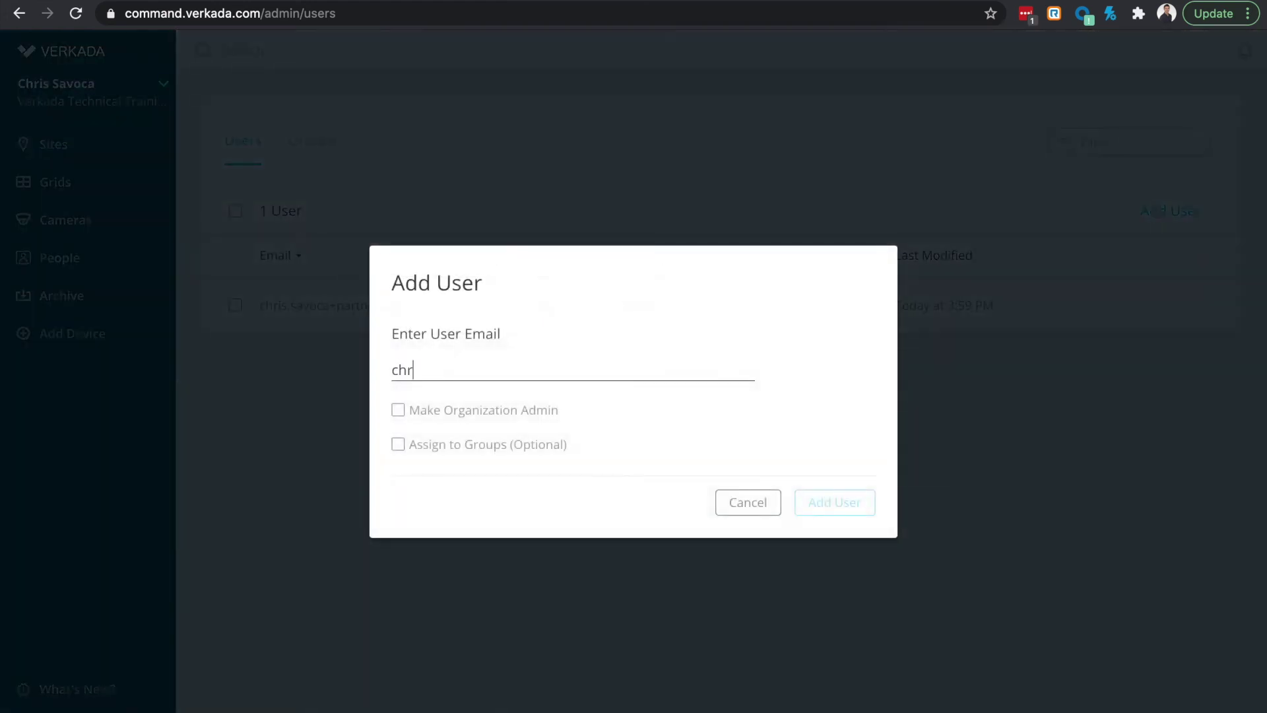
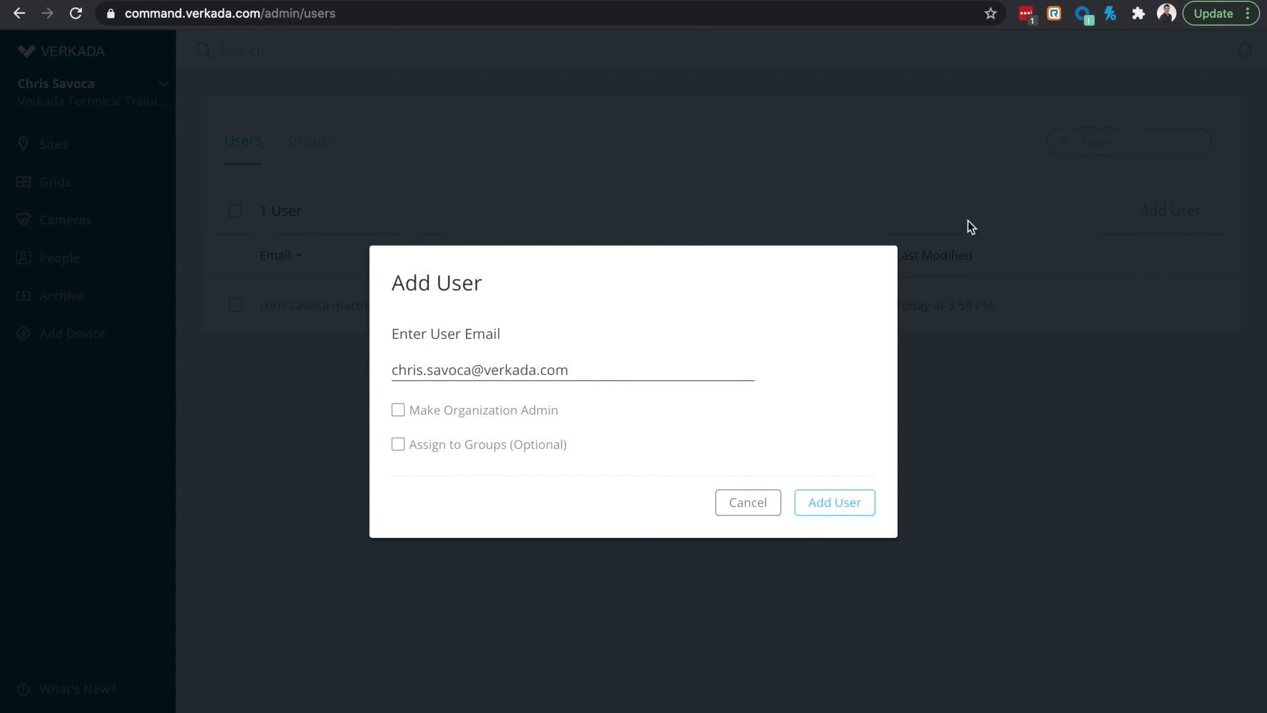
pyautogui.click(532, 412)
pyautogui.click(833, 503)
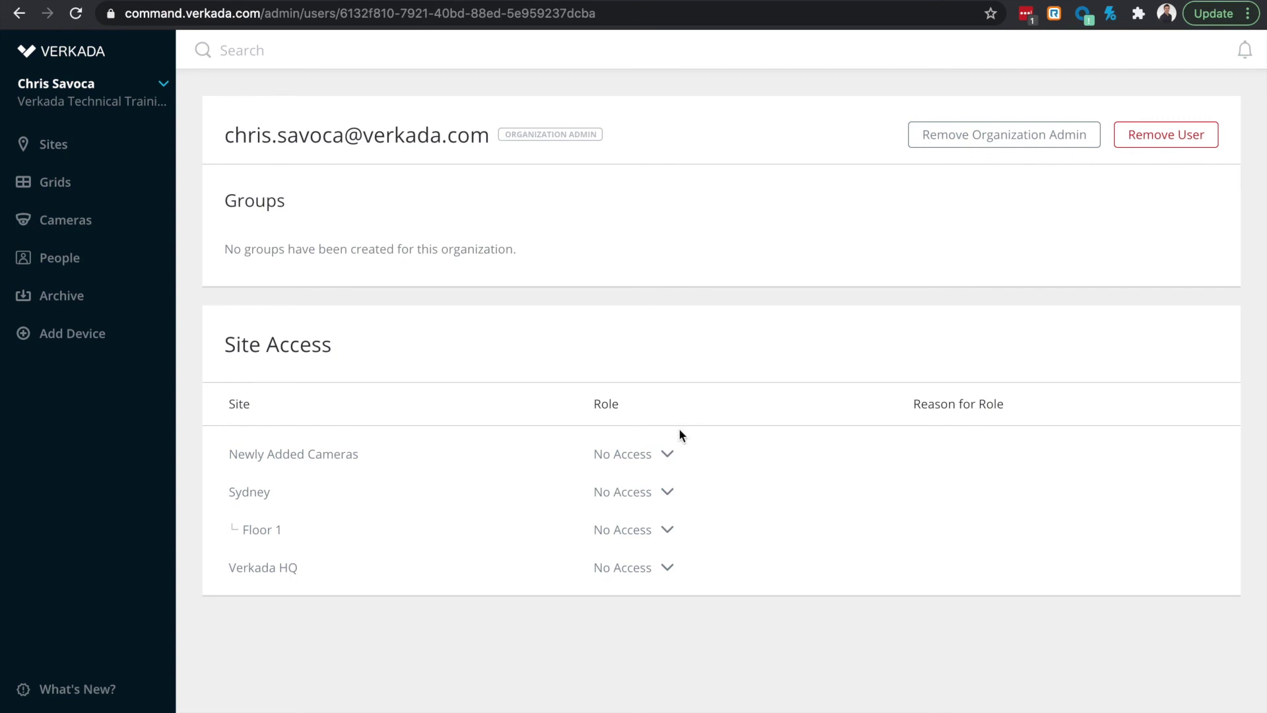
# Step: Give the new user the Site Admin role on Sydney and return to the Users list
pyautogui.click(657, 493)
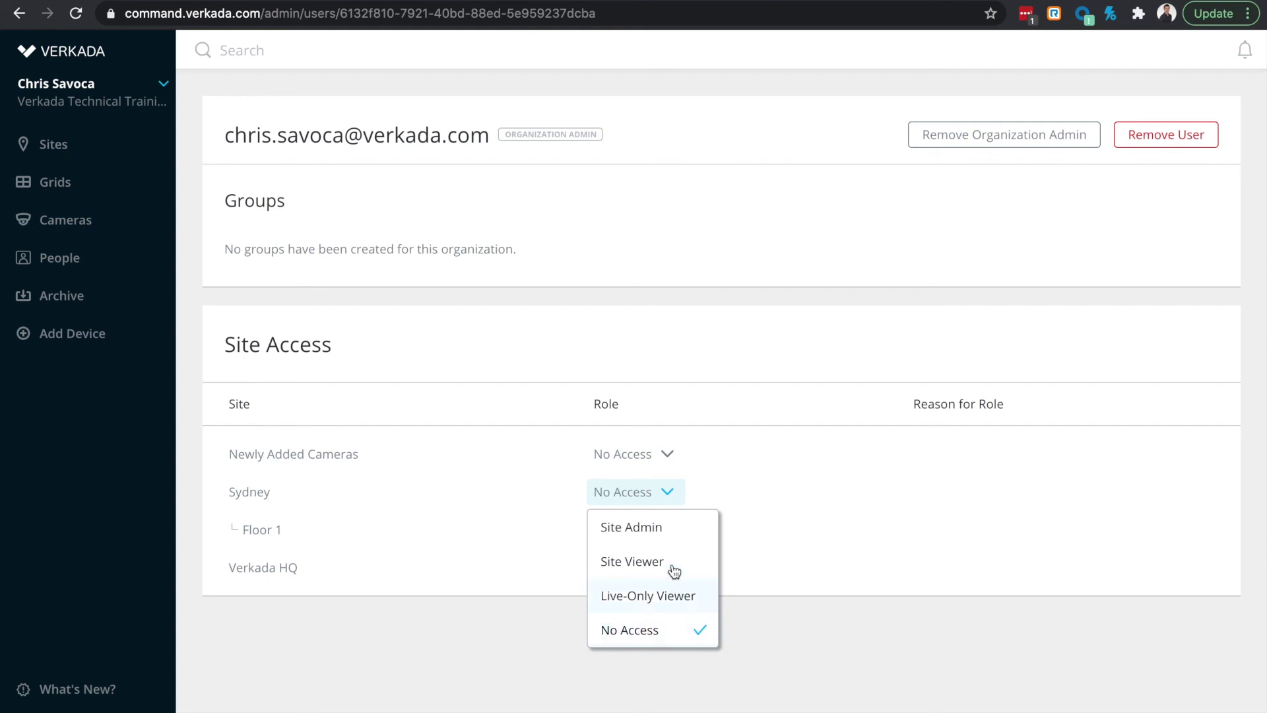
pyautogui.click(665, 528)
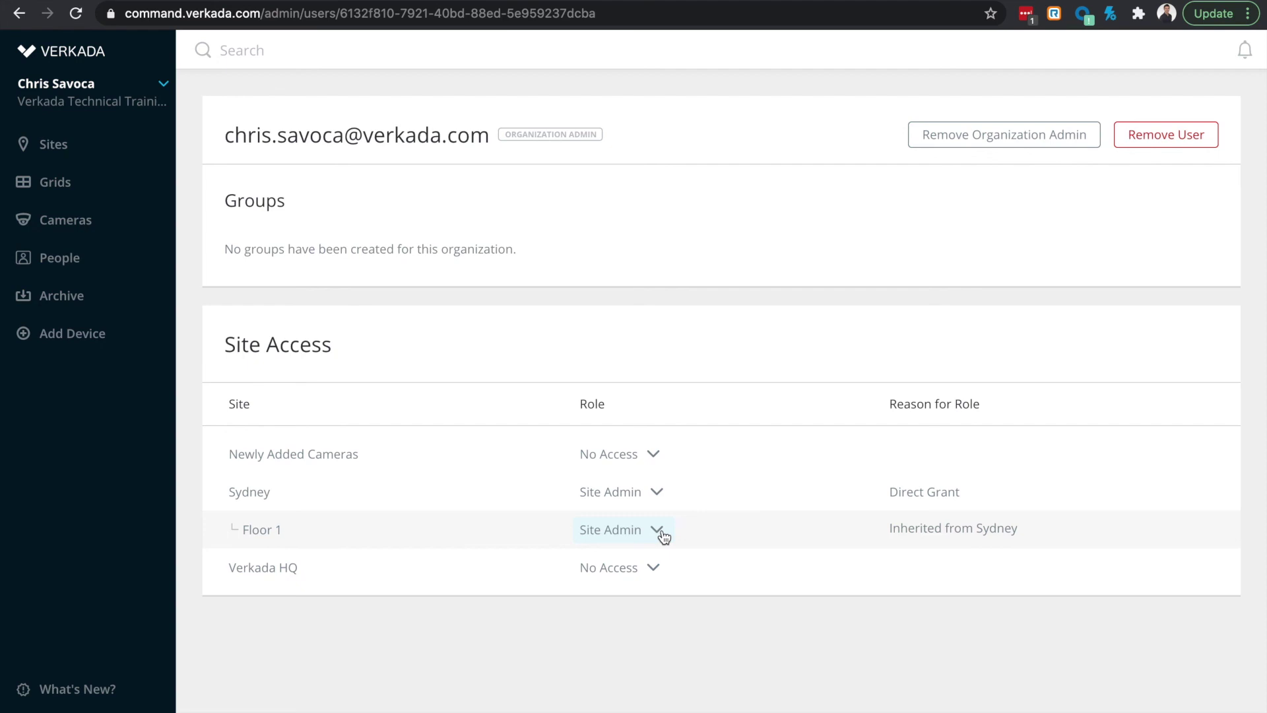
pyautogui.click(15, 13)
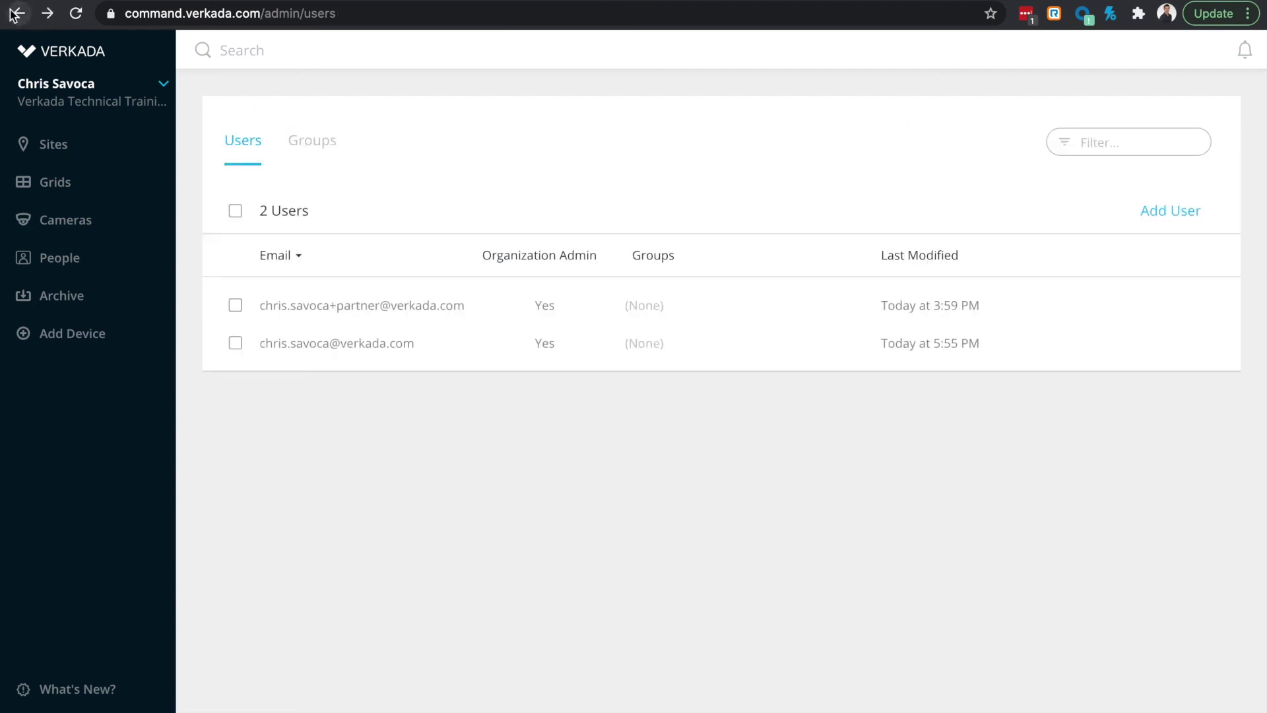
# Step: Create a new user group named 'Admins'
pyautogui.click(303, 142)
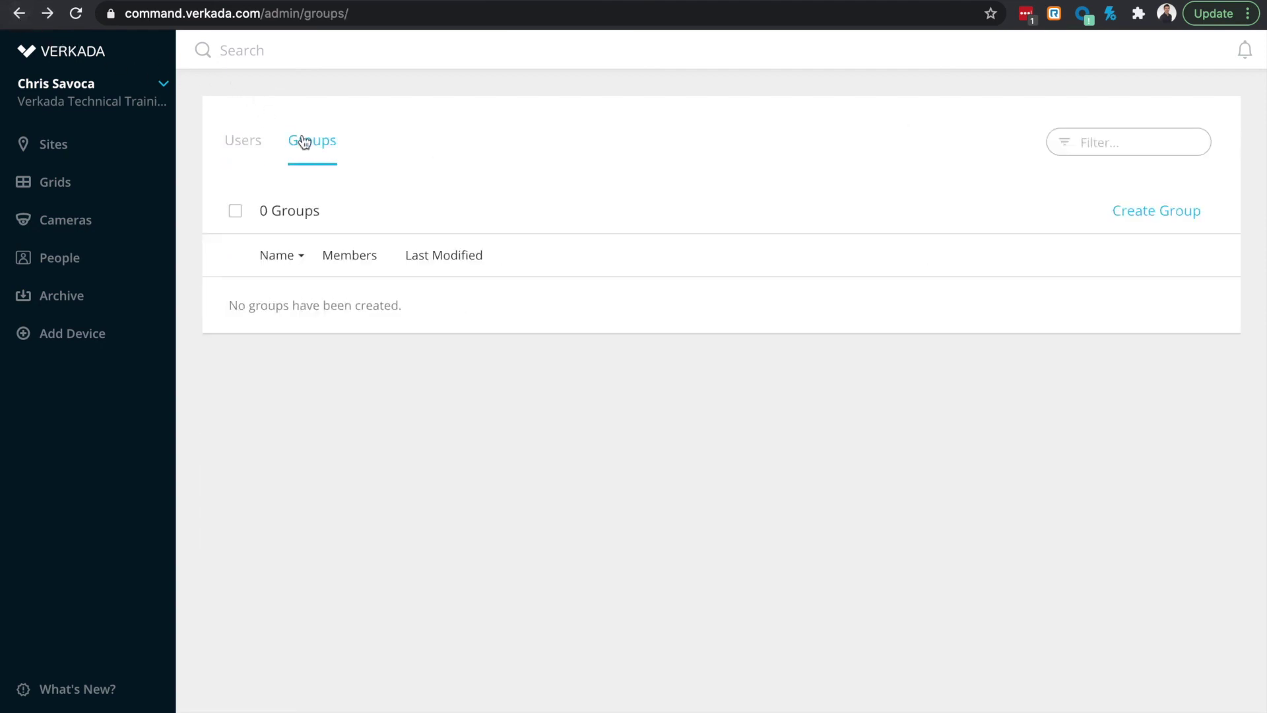
pyautogui.click(1155, 211)
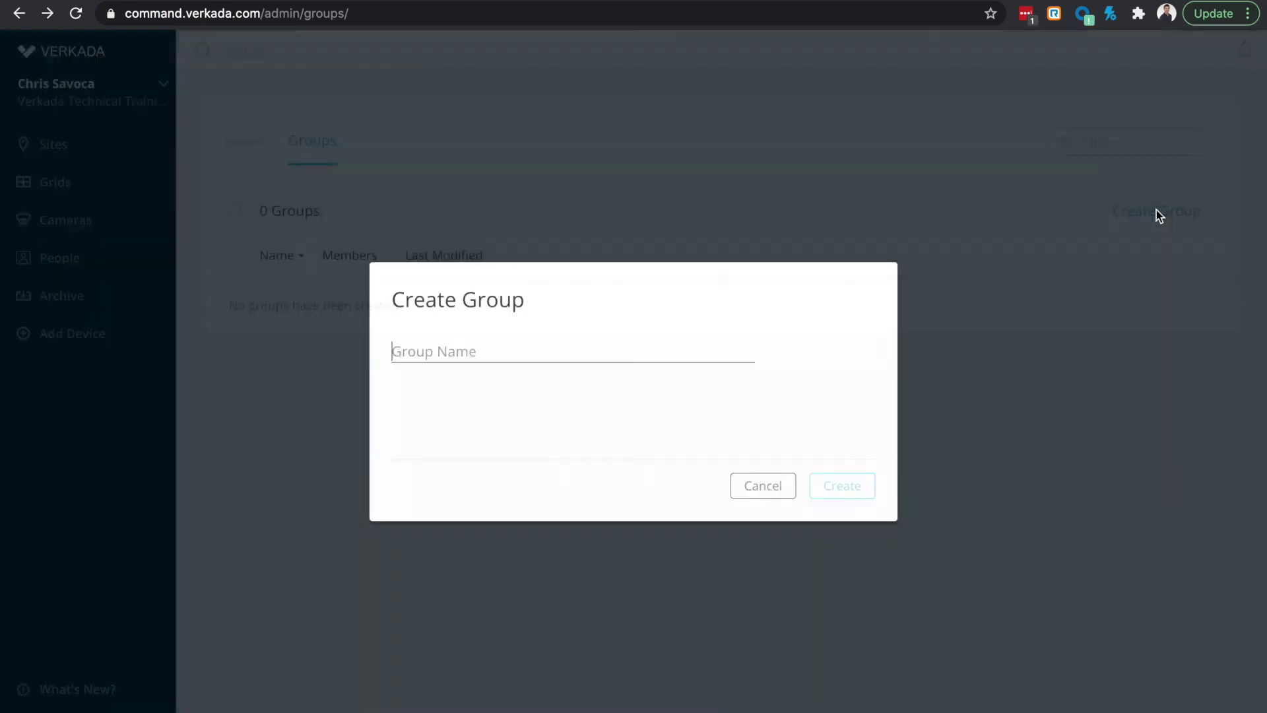
pyautogui.write('Admins')
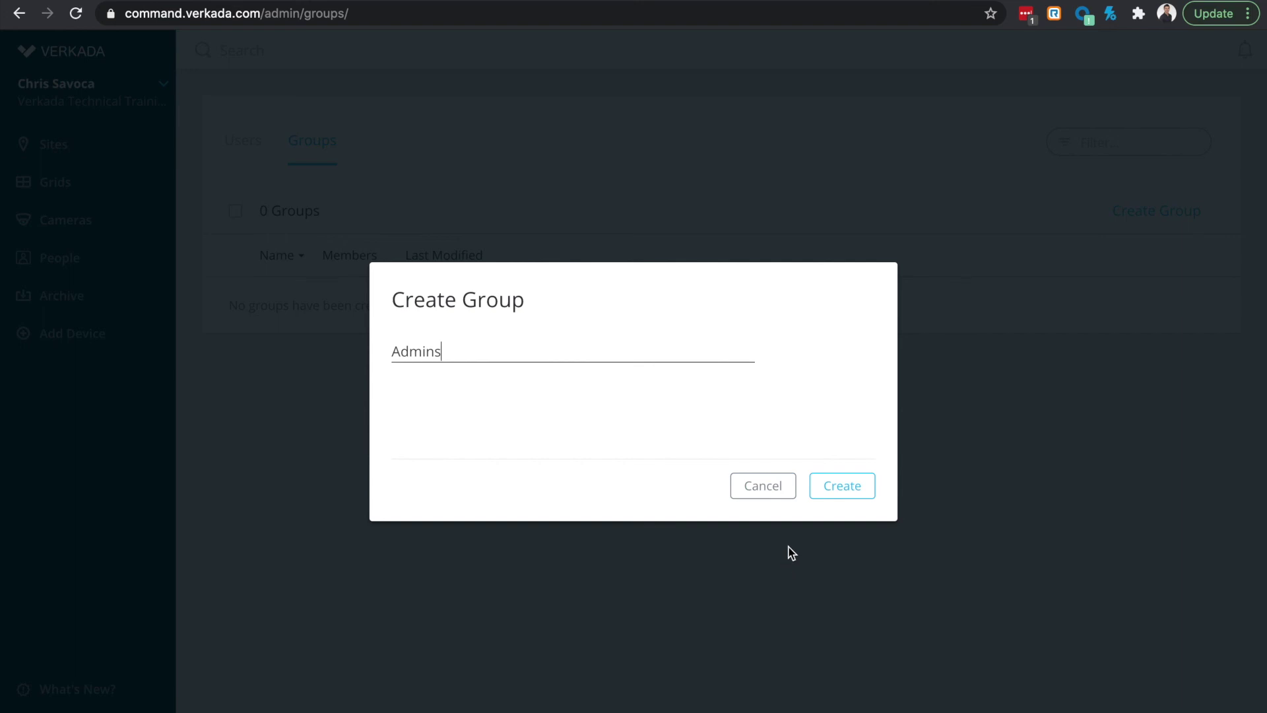
pyautogui.click(823, 495)
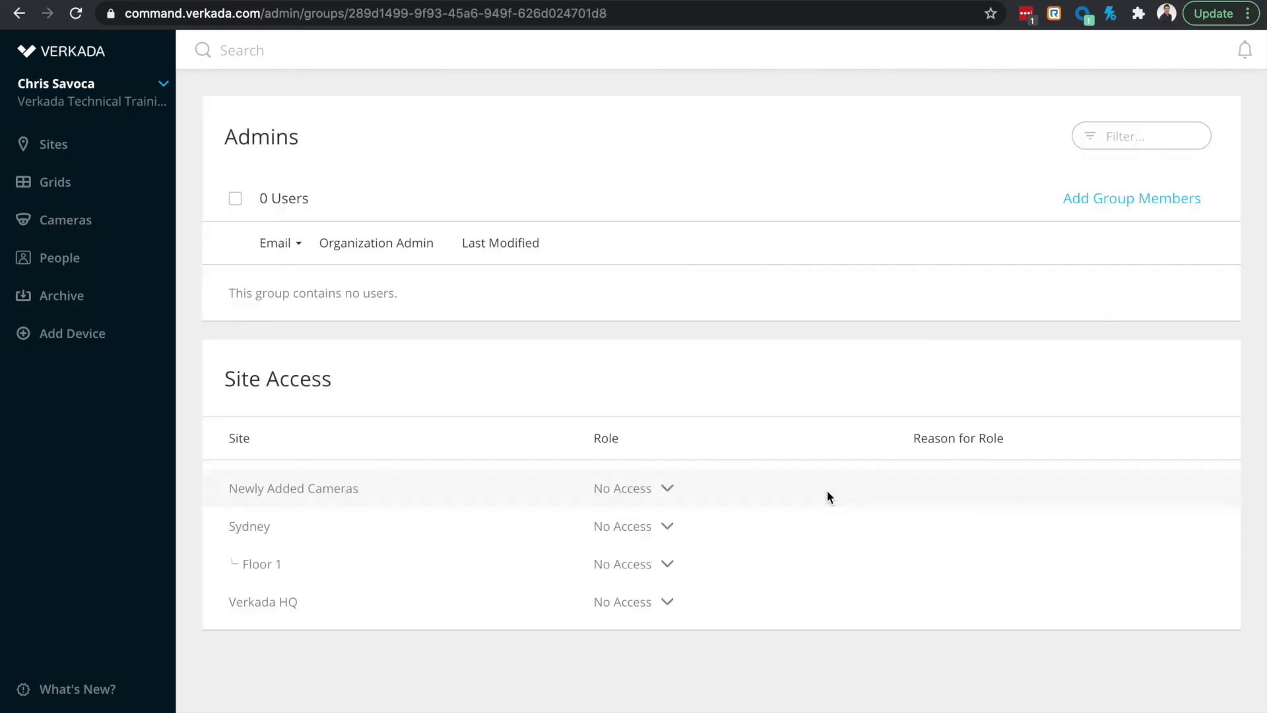
# Step: Give the Admins group Site Admin on Newly Added Cameras, Sydney and Verkada HQ
pyautogui.click(656, 490)
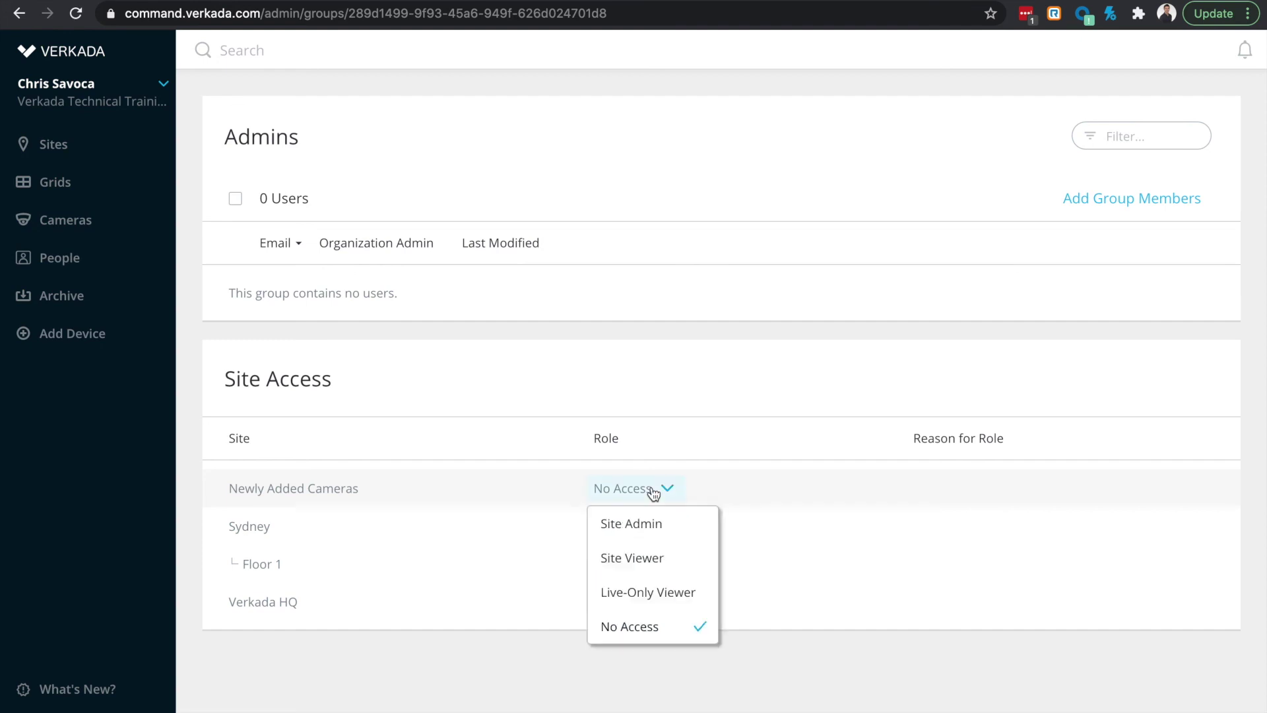
pyautogui.click(630, 526)
pyautogui.click(625, 530)
pyautogui.click(617, 560)
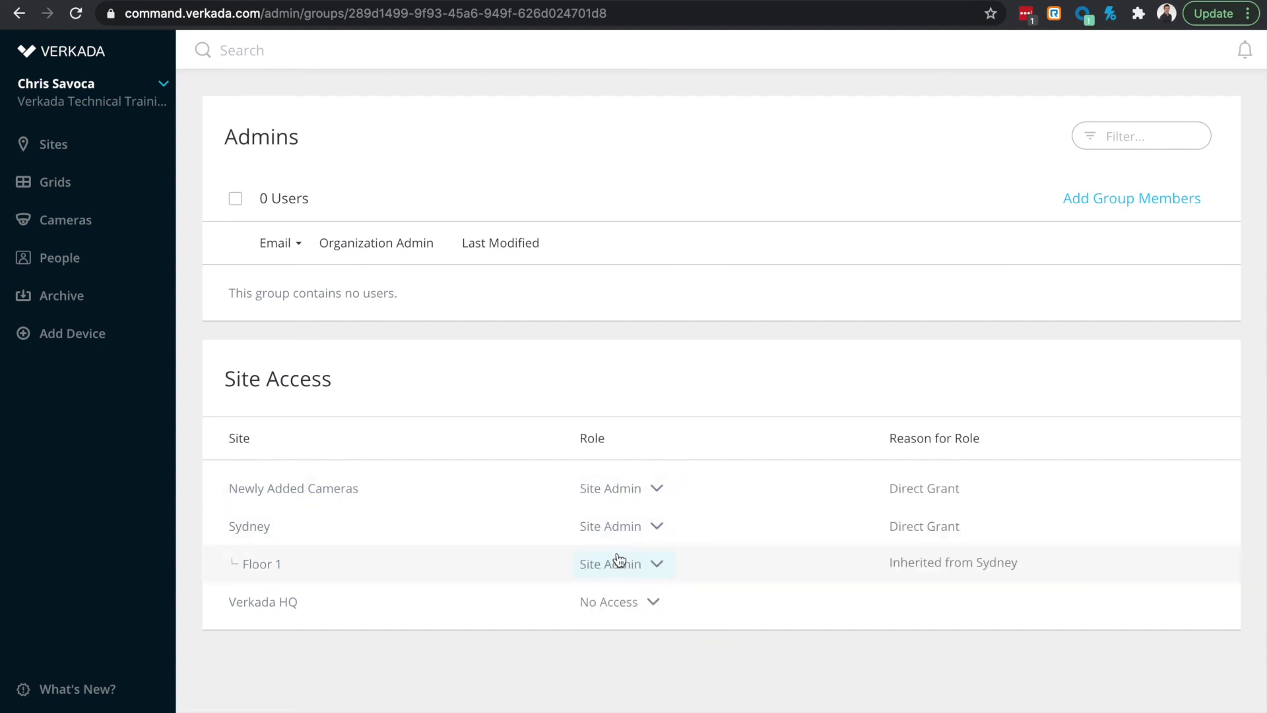
pyautogui.click(611, 602)
pyautogui.click(648, 469)
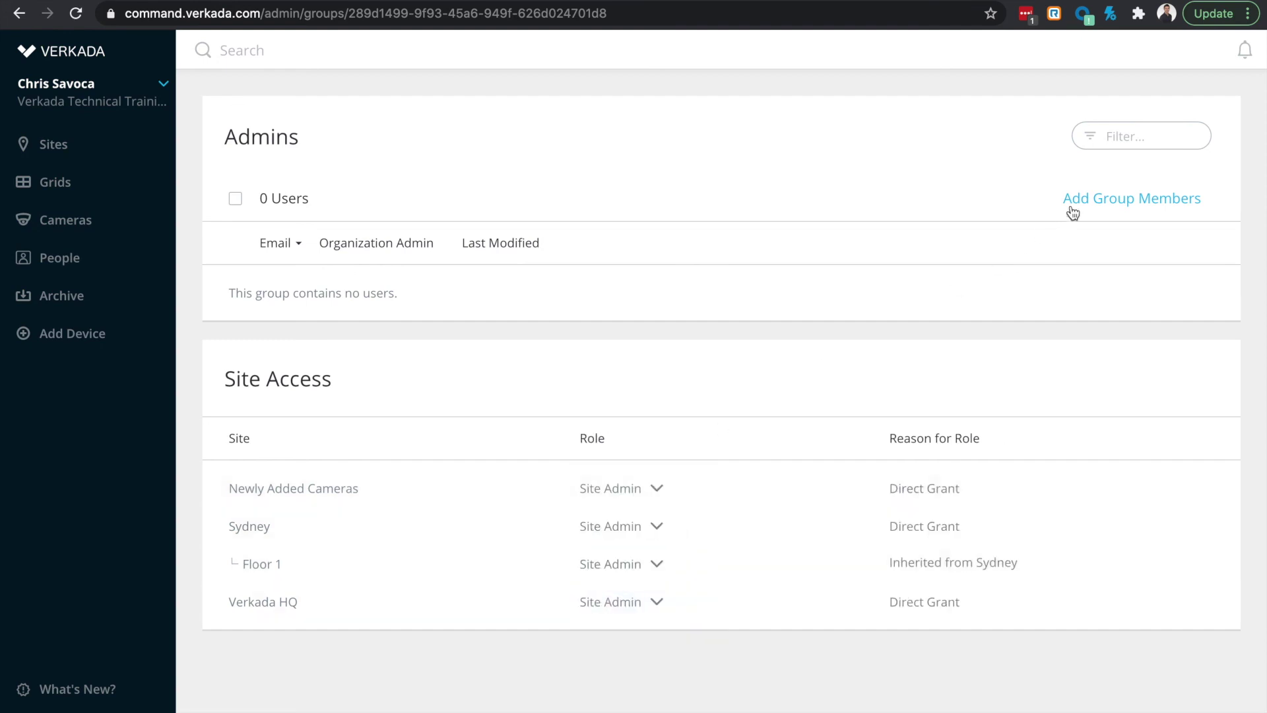
# Step: Add the first user and the new user to Admins, check one member's details, then return to Sites
pyautogui.click(1095, 201)
pyautogui.click(573, 231)
pyautogui.click(524, 268)
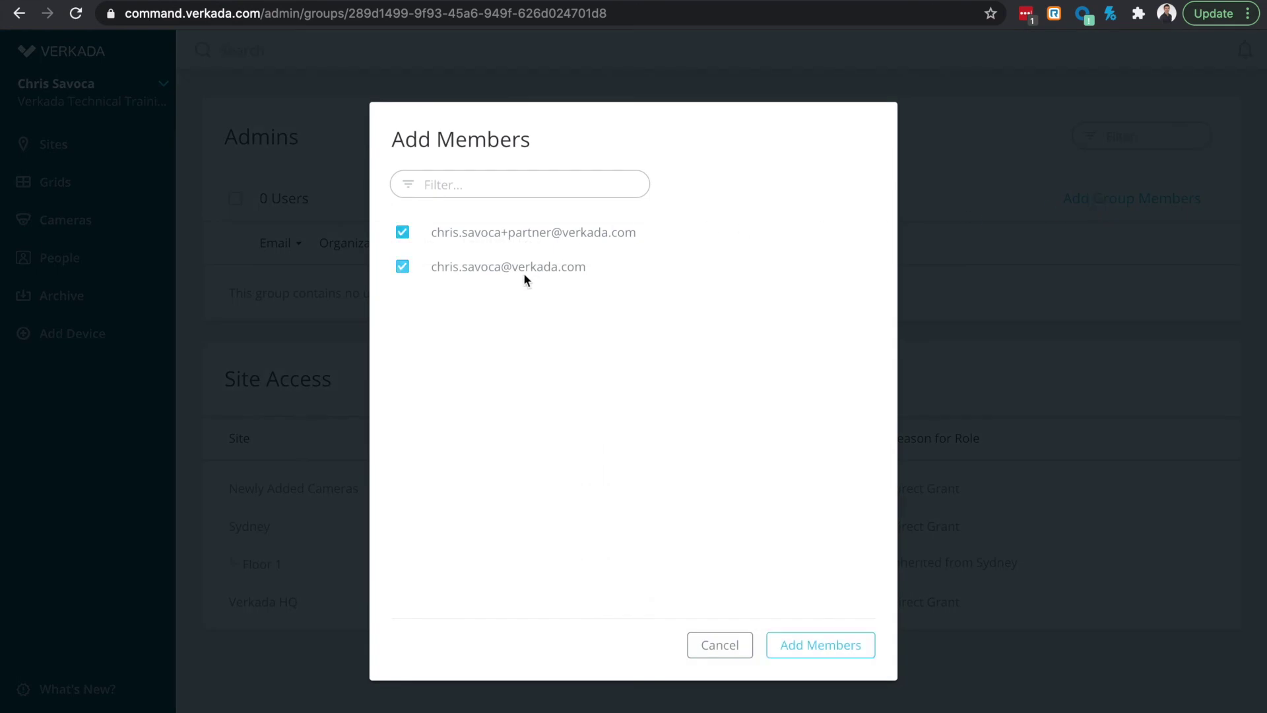
pyautogui.click(800, 640)
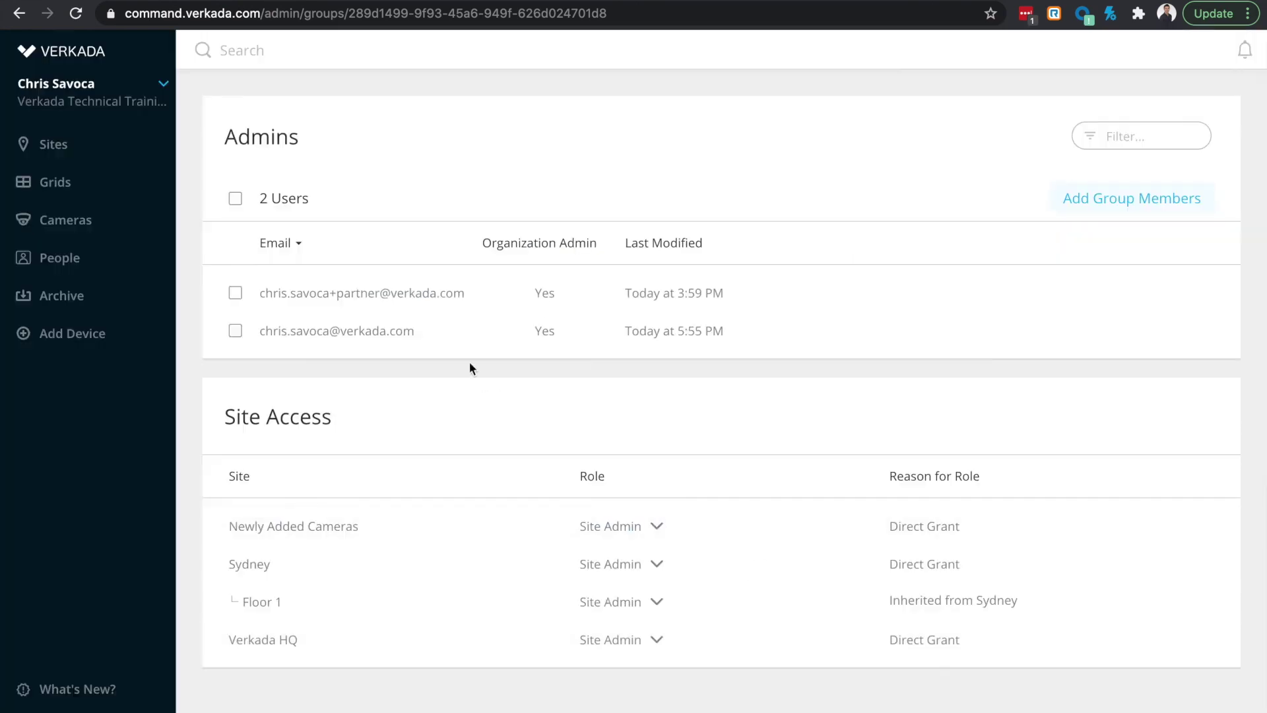
pyautogui.click(382, 296)
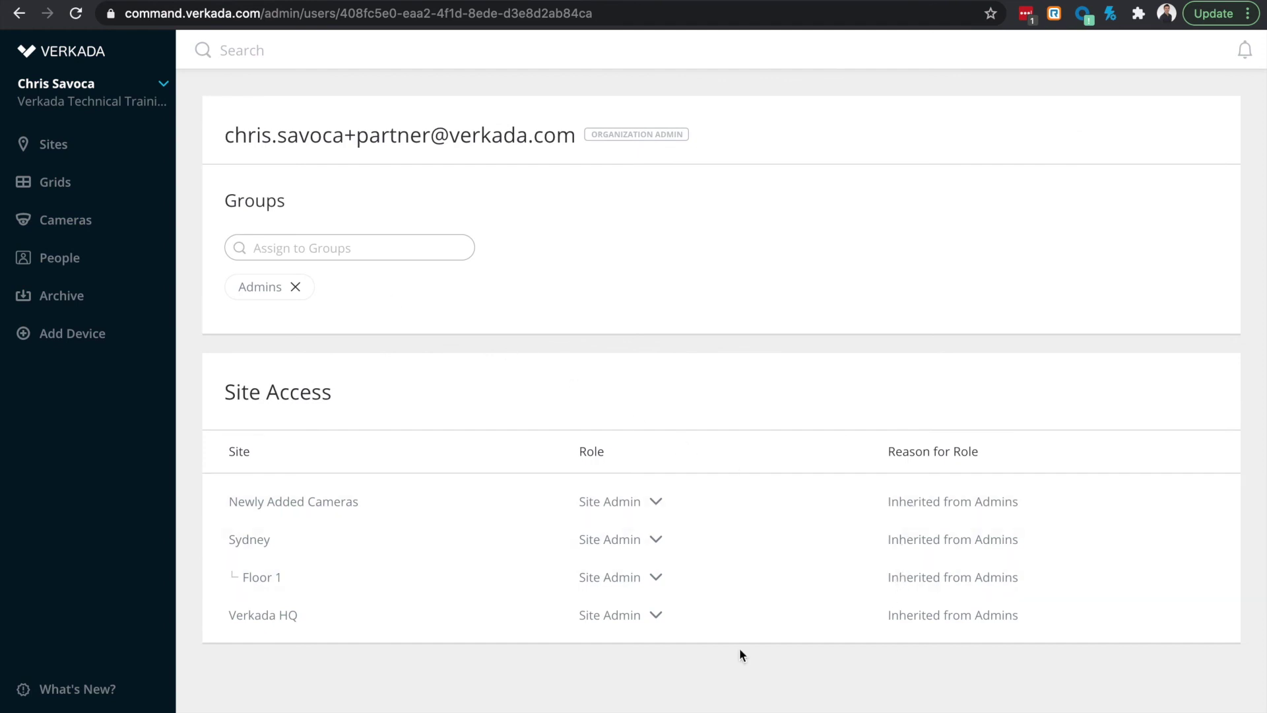
pyautogui.click(83, 146)
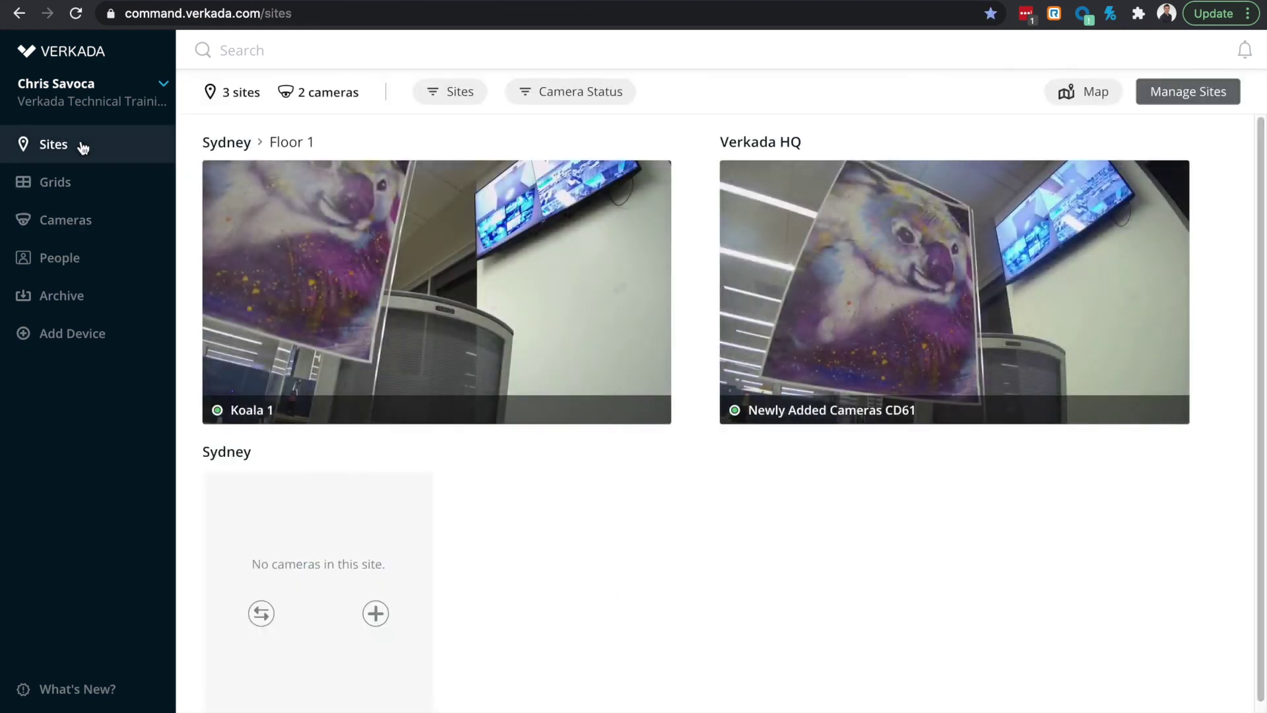